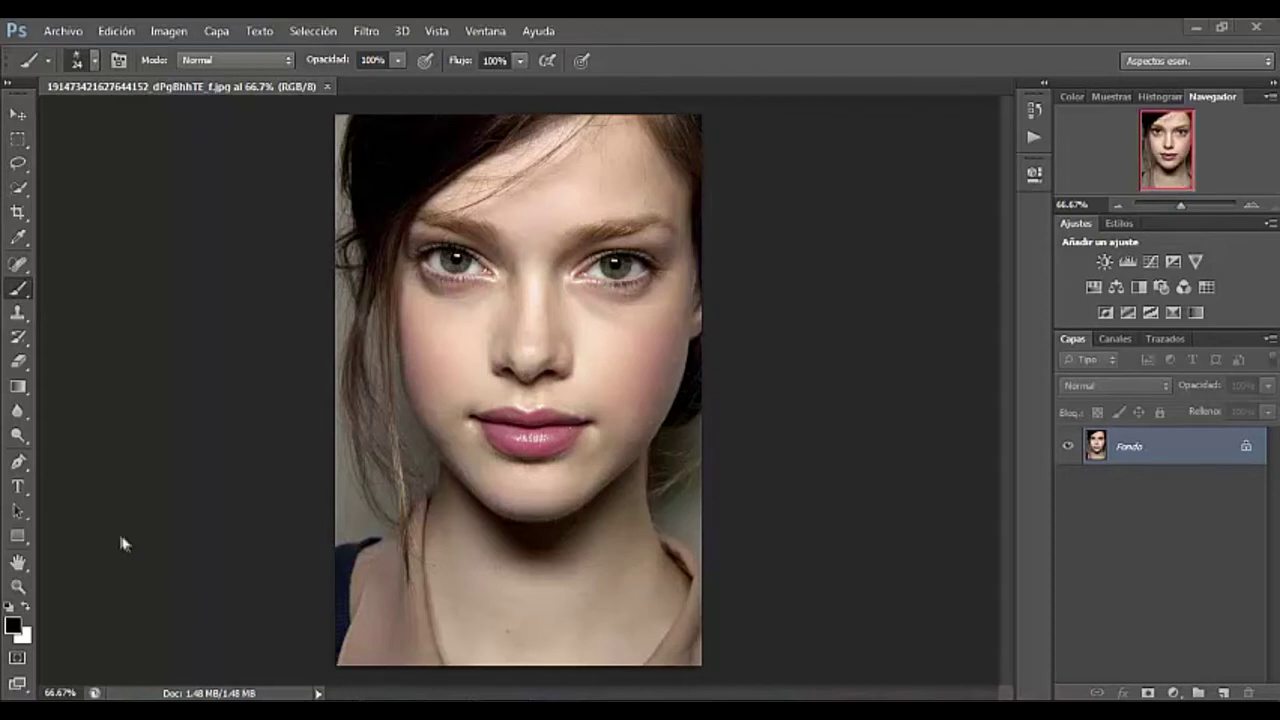
Step: Select the Clone Stamp tool at 30% opacity, aligned, sampling the current layer
{"action": "left_click", "coordinate": [18, 314]}
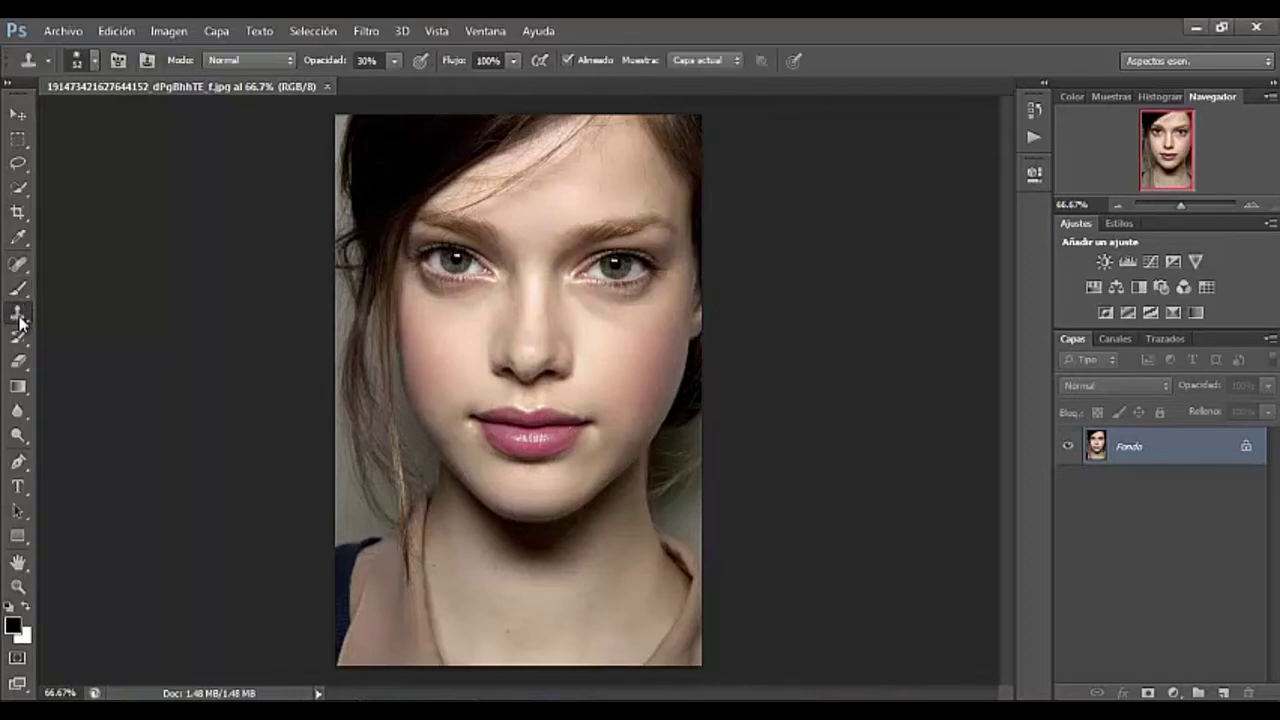
Step: Clone nearby clean skin over the left under-eye shadow, then duplicate Fondo as Capa 1
{"action": "right_click", "coordinate": [16, 315]}
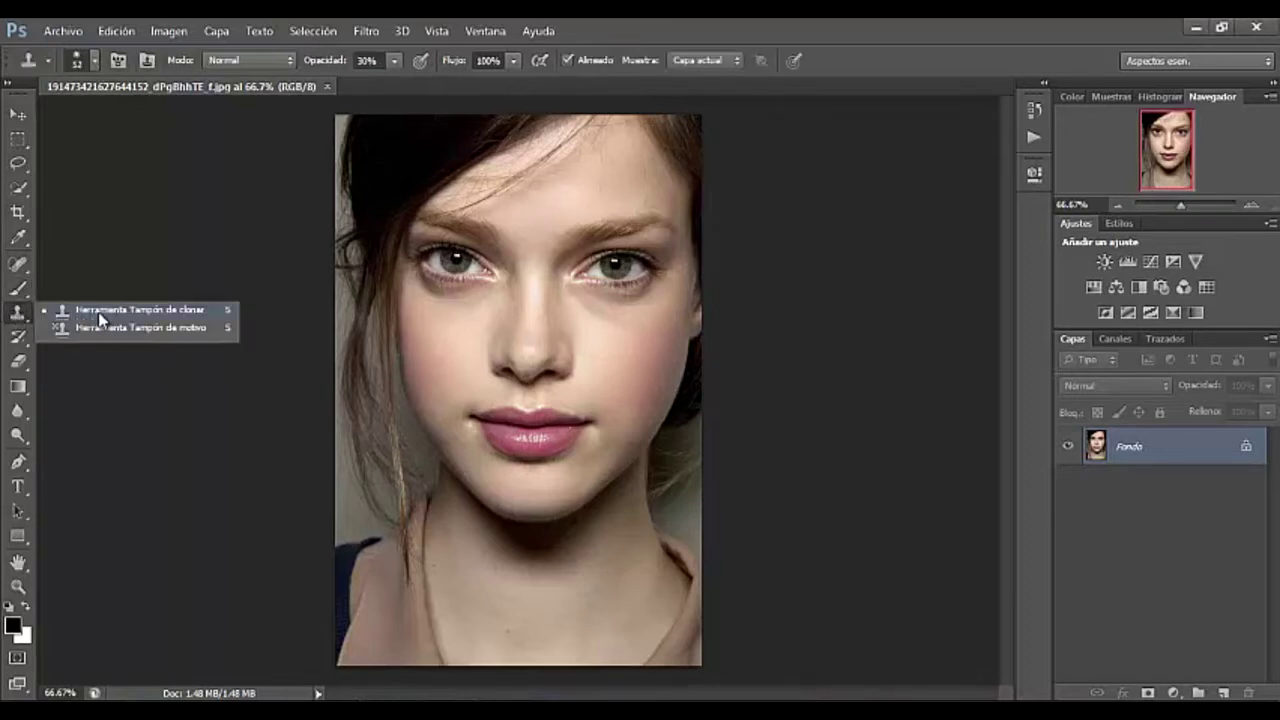
{"action": "left_click", "coordinate": [136, 312]}
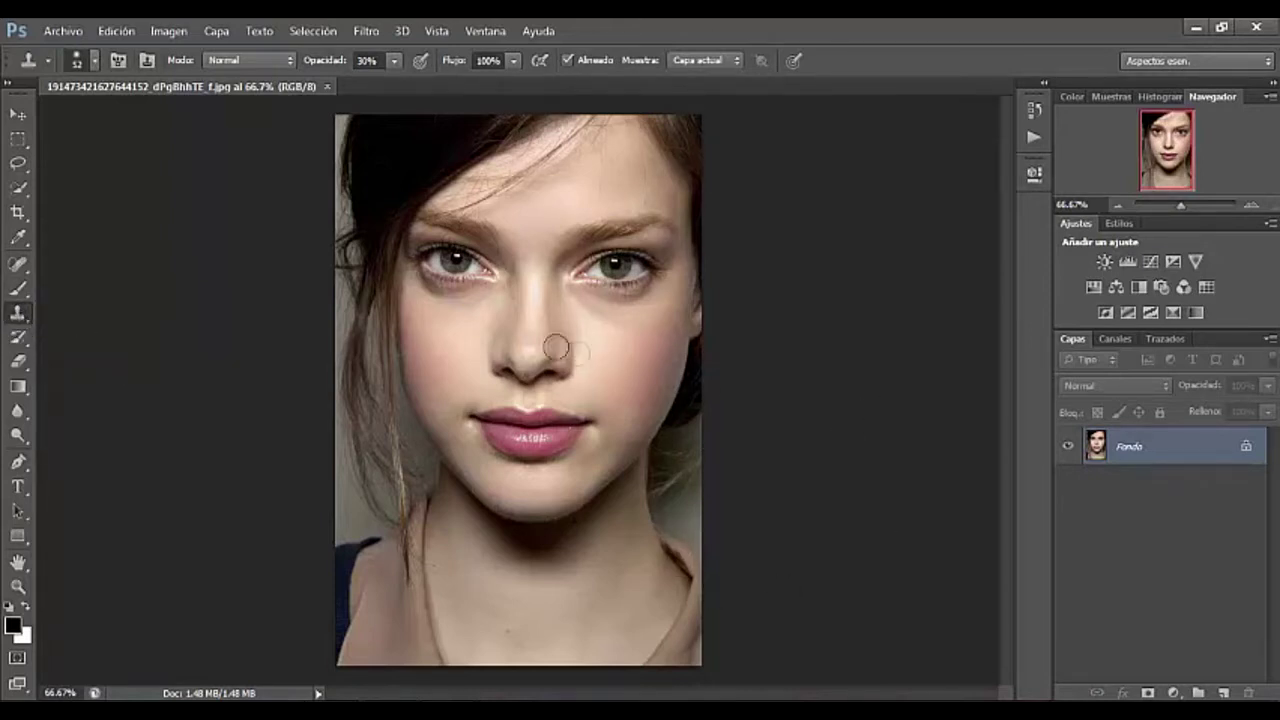
{"action": "left_click", "coordinate": [455, 317], "text": "alt"}
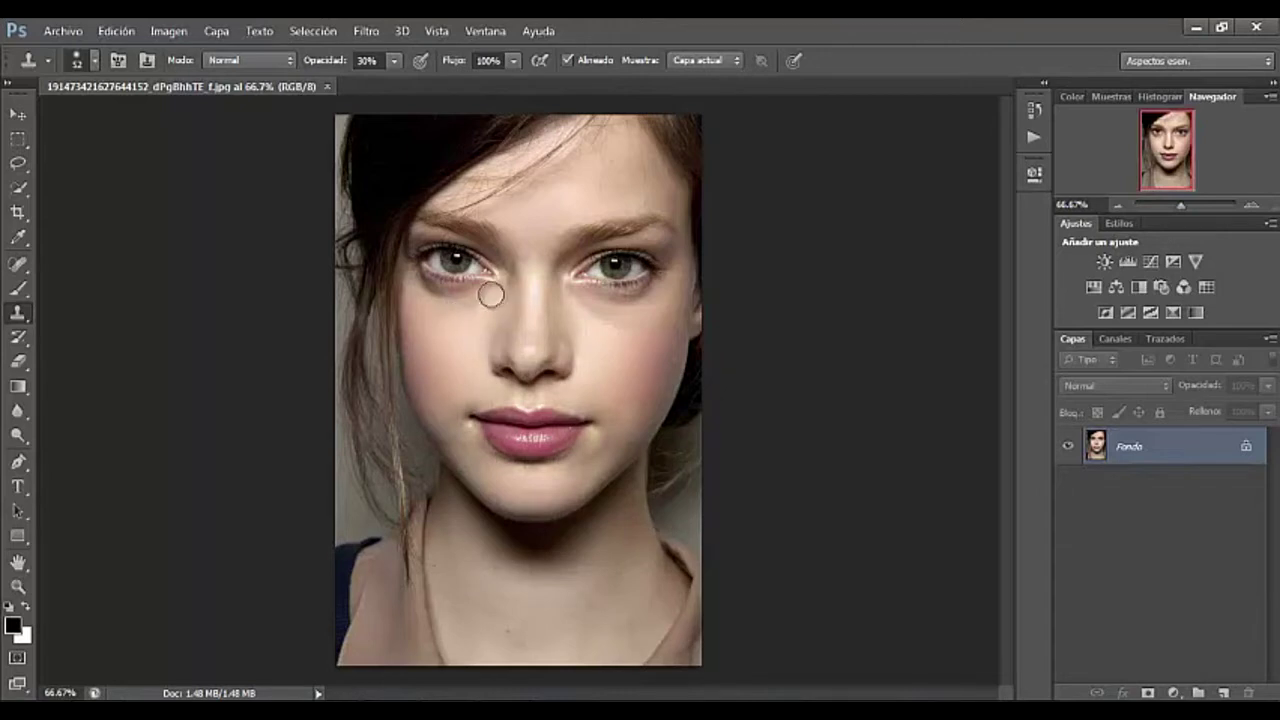
{"action": "left_click_drag", "start_coordinate": [488, 289], "coordinate": [496, 277]}
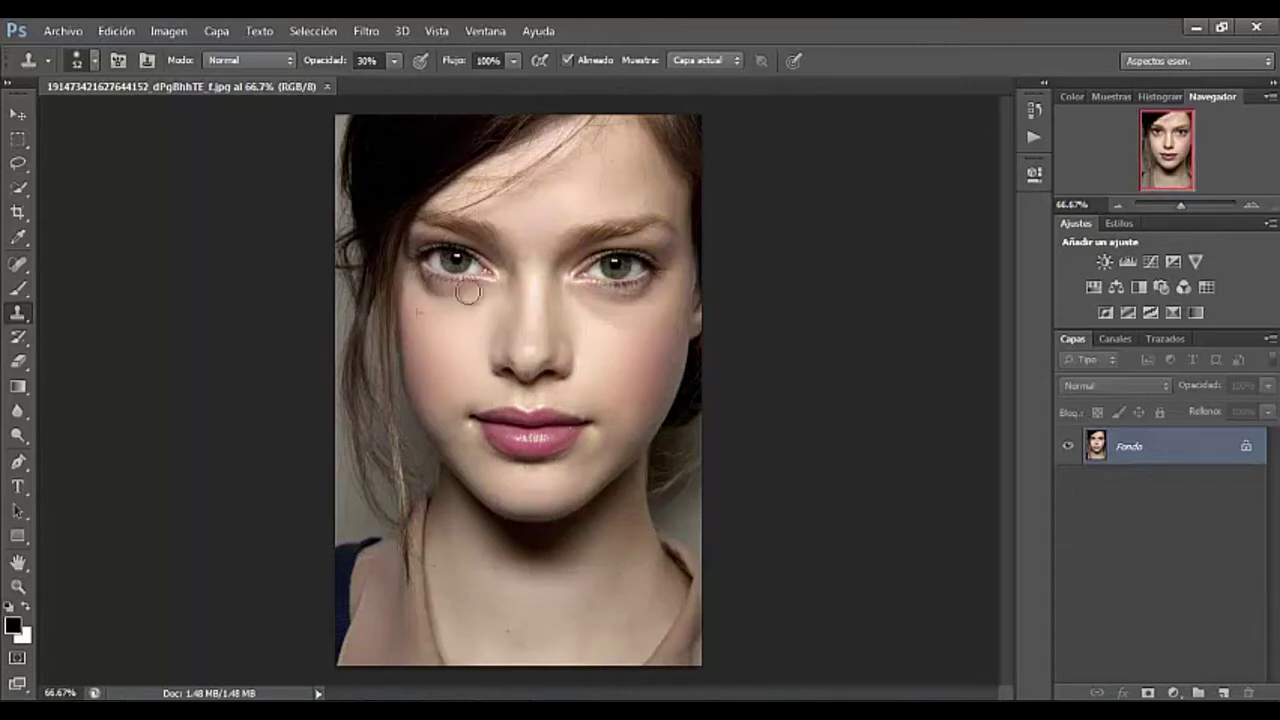
{"action": "left_click", "coordinate": [491, 303]}
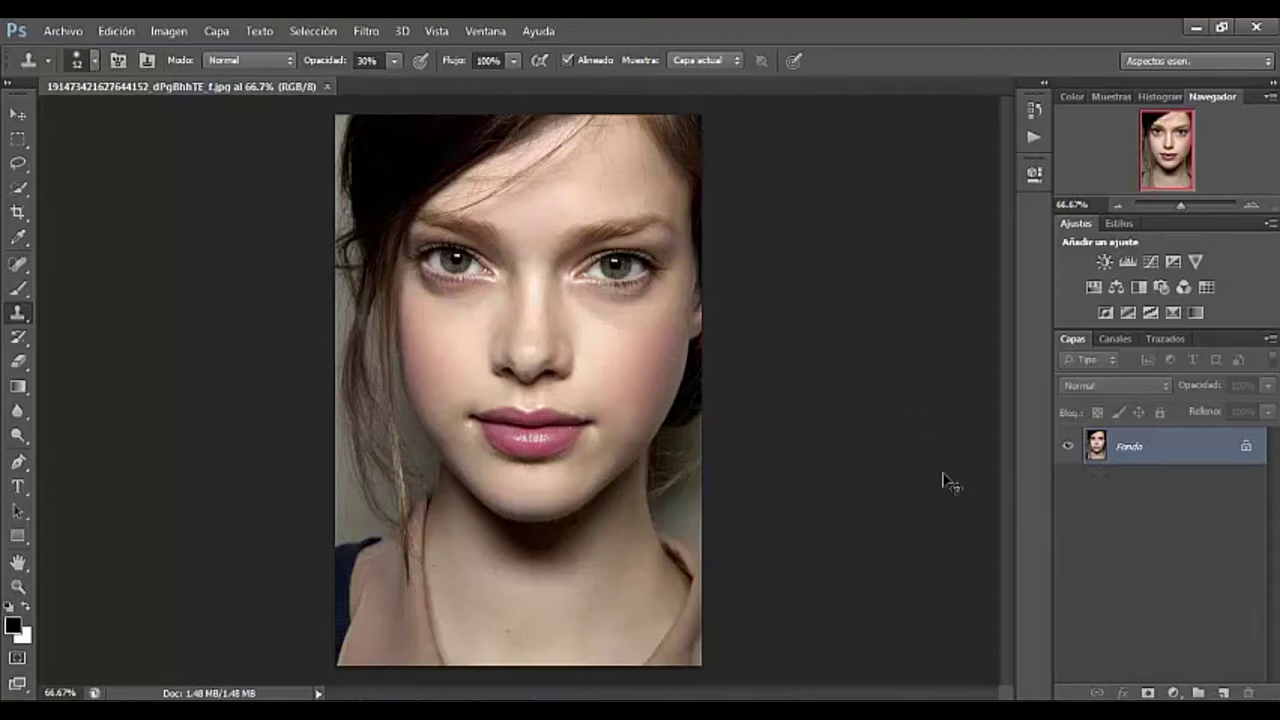
{"action": "key", "text": "ctrl+j"}
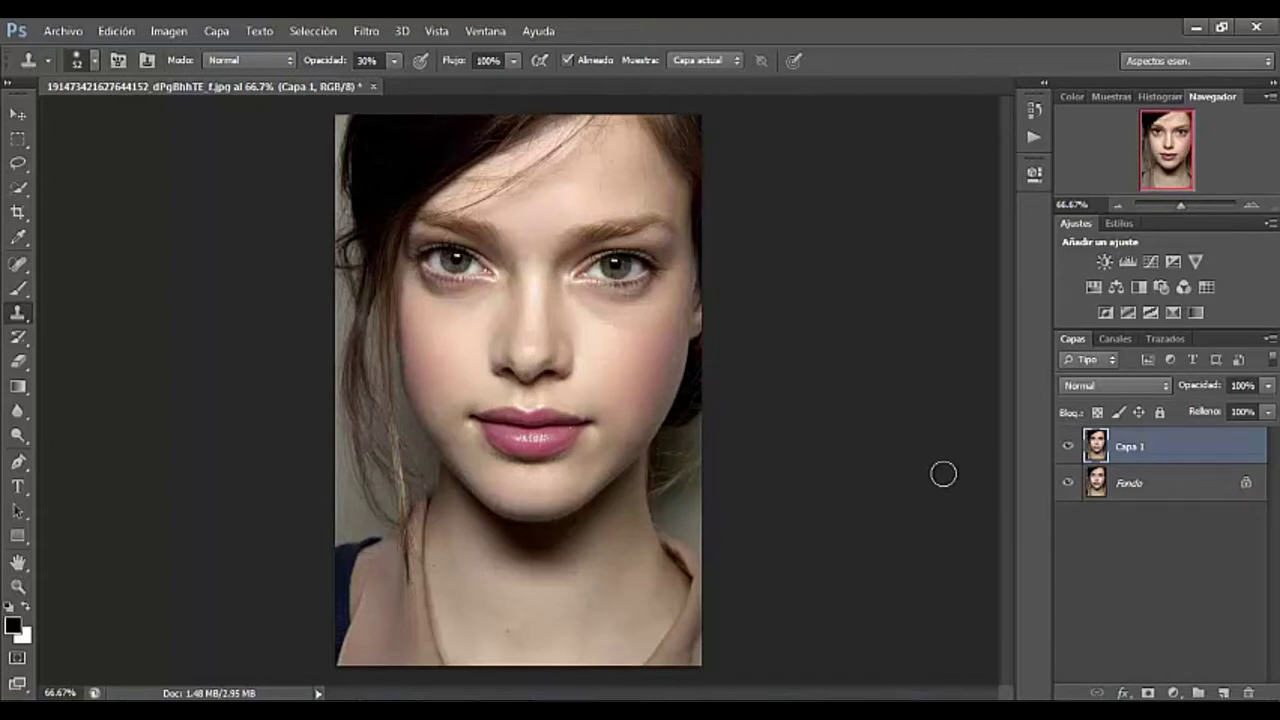
Step: Toggle Capa 1's visibility to compare it with Fondo, then reselect the standard Clone Stamp
{"action": "left_click", "coordinate": [1069, 447]}
{"action": "left_click", "coordinate": [1069, 447]}
{"action": "left_click", "coordinate": [1069, 447]}
{"action": "left_click", "coordinate": [20, 316]}
{"action": "left_click", "coordinate": [56, 312]}
{"action": "key", "text": "ctrl+plus"}
{"action": "key", "text": "ctrl+plus"}
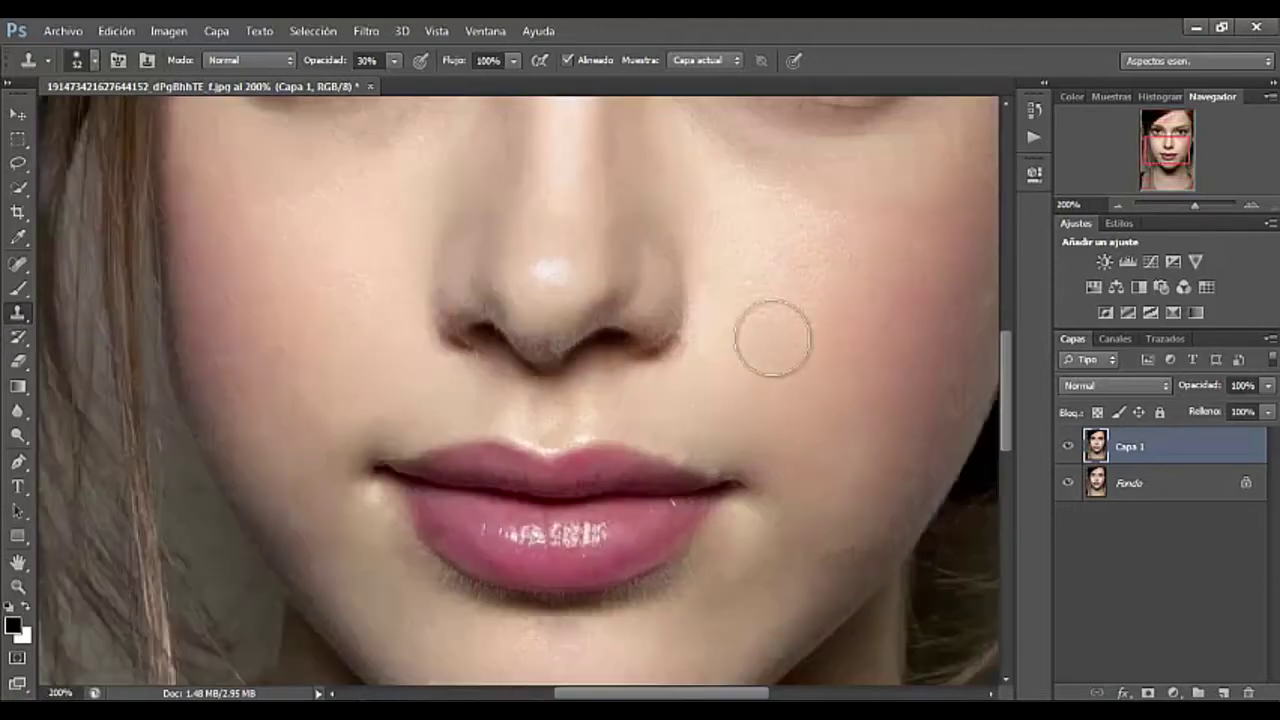
Step: Zoom in on the face and clone skin over the left under-eye shadow
{"action": "scroll", "coordinate": [772, 338], "scroll_direction": "up", "scroll_amount": 1}
{"action": "scroll", "coordinate": [772, 338], "scroll_direction": "up", "scroll_amount": 3}
{"action": "scroll", "coordinate": [772, 338], "scroll_direction": "up", "scroll_amount": 1}
{"action": "scroll", "coordinate": [772, 338], "scroll_direction": "up", "scroll_amount": 1}
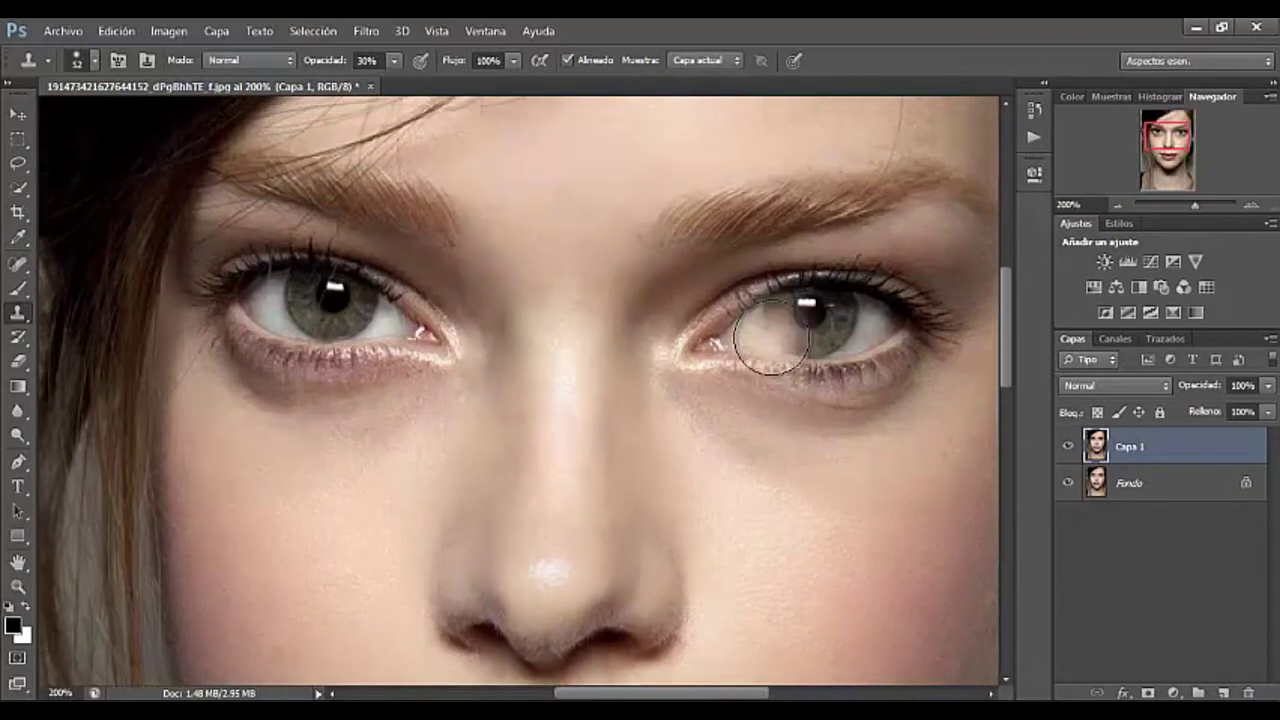
{"action": "left_click", "coordinate": [368, 61]}
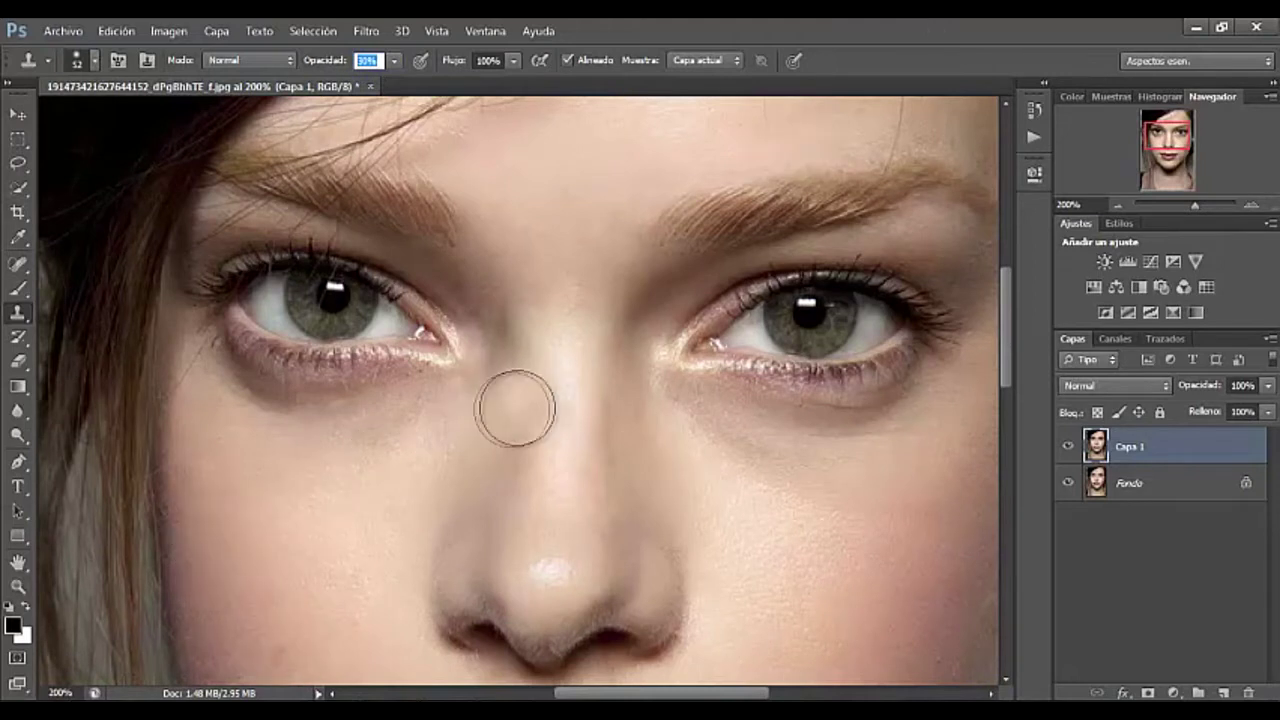
{"action": "mouse_move", "coordinate": [425, 425]}
{"action": "left_mouse_down"}
{"action": "mouse_move", "coordinate": [436, 412]}
{"action": "mouse_move", "coordinate": [366, 457]}
{"action": "mouse_move", "coordinate": [351, 411]}
{"action": "mouse_move", "coordinate": [392, 388]}
{"action": "mouse_move", "coordinate": [366, 409]}
{"action": "mouse_move", "coordinate": [391, 449]}
{"action": "mouse_move", "coordinate": [351, 486]}
{"action": "left_mouse_up"}
Step: Set the clone brush to 62 px with 0% hardness
{"action": "right_click", "coordinate": [520, 370]}
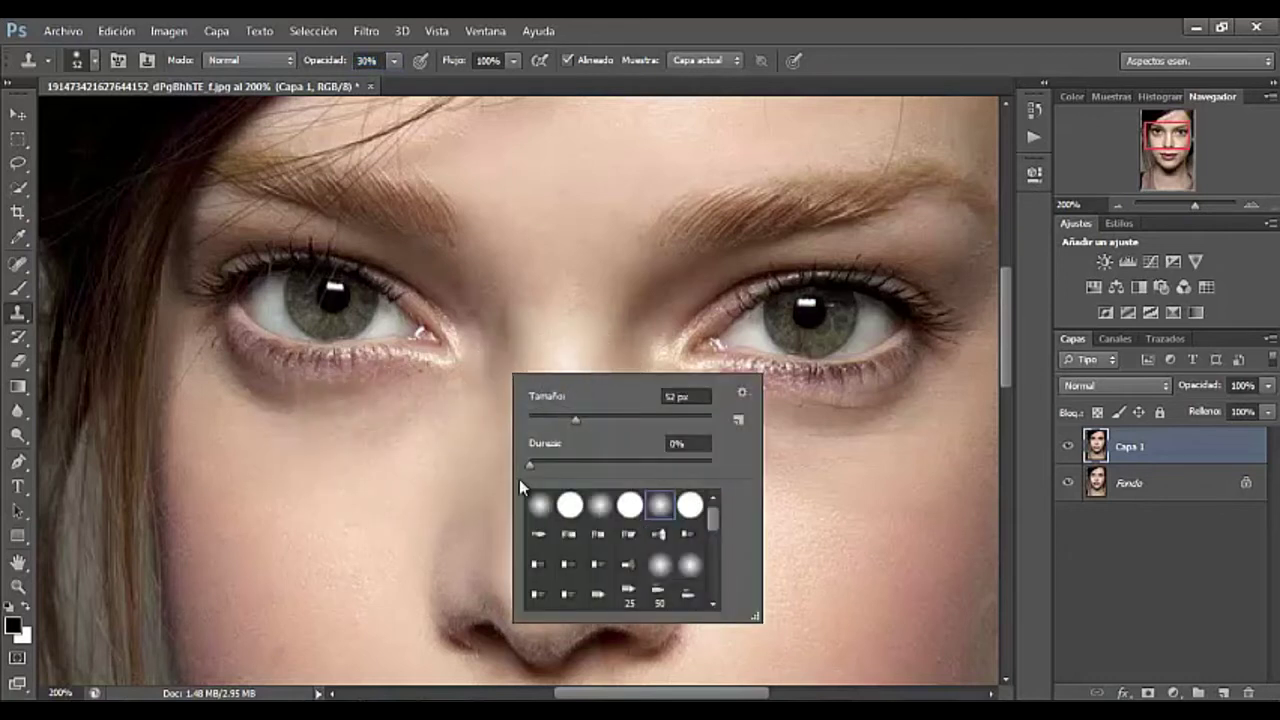
{"action": "left_click", "coordinate": [690, 443]}
{"action": "left_click_drag", "start_coordinate": [578, 417], "coordinate": [586, 421]}
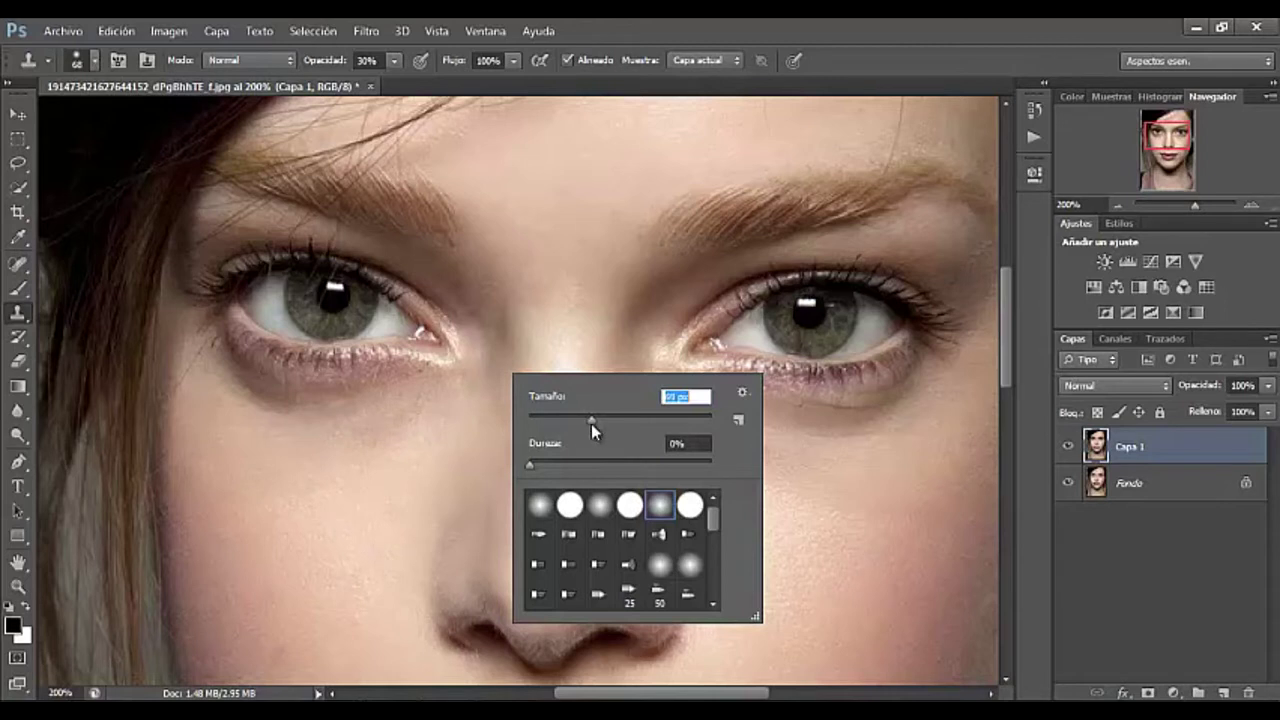
{"action": "left_click_drag", "start_coordinate": [591, 421], "coordinate": [596, 424]}
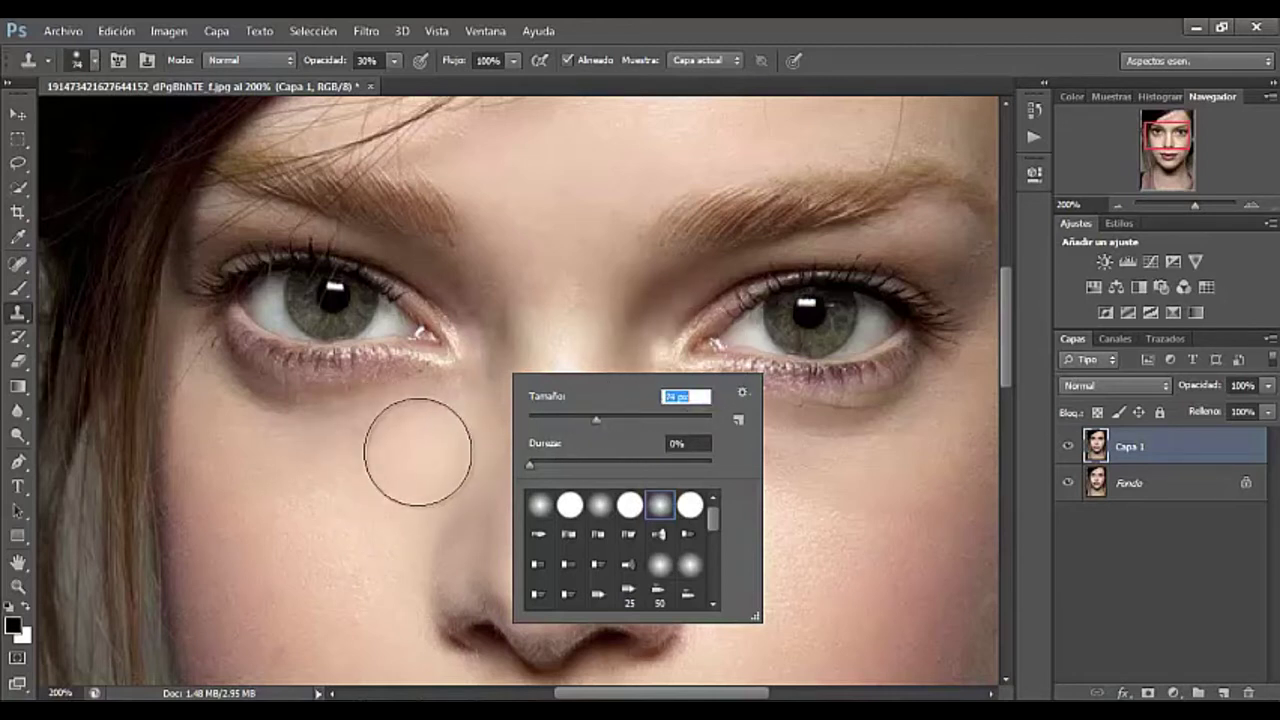
{"action": "left_click_drag", "start_coordinate": [587, 421], "coordinate": [585, 421]}
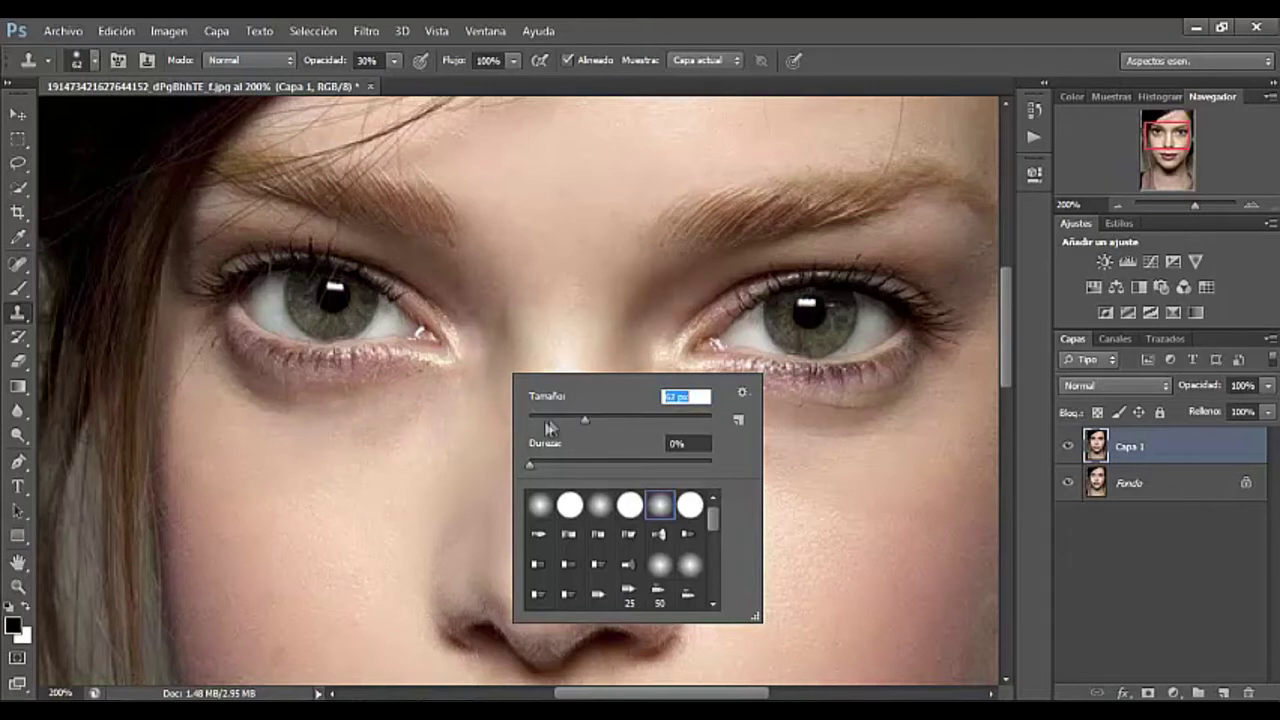
{"action": "key", "text": "Return"}
Step: Clone onto the left cheek, then undo the stray mark
{"action": "left_click_drag", "start_coordinate": [200, 415], "coordinate": [212, 460]}
{"action": "key", "text": "ctrl+z"}
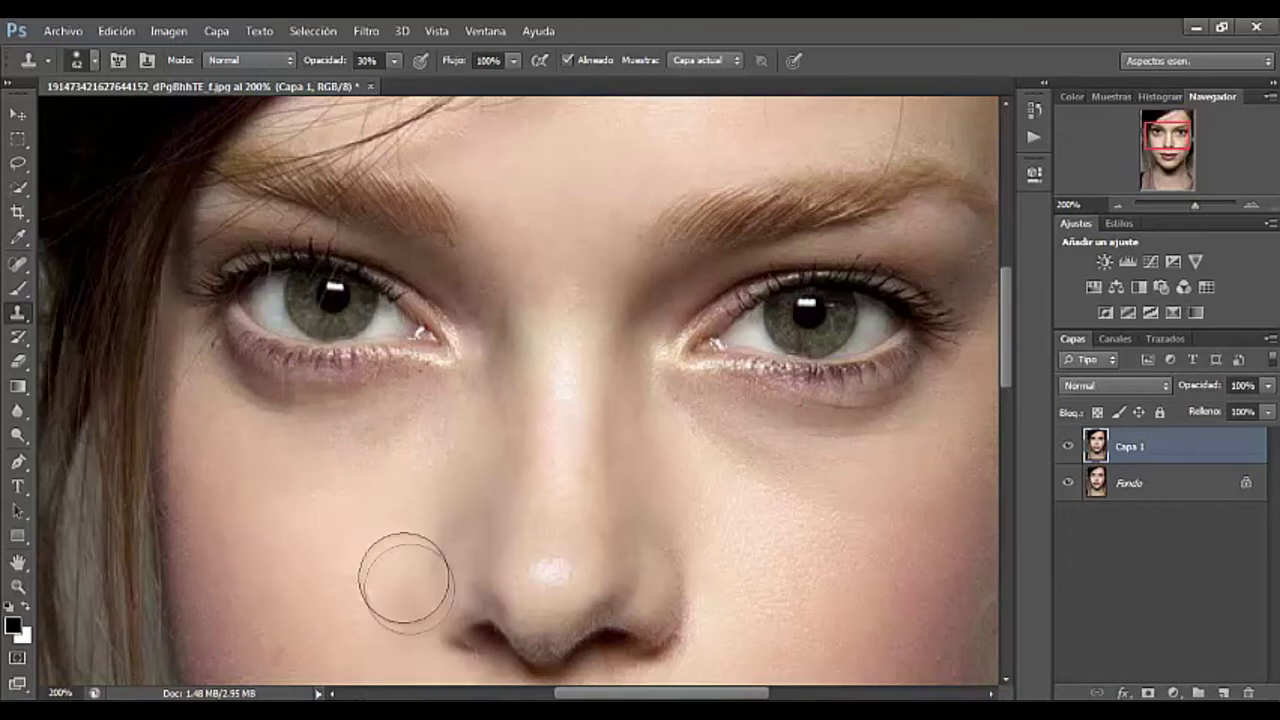
{"action": "right_click", "coordinate": [397, 509]}
Step: Shrink the brush to about 58 px and clone resampled cheek skin under the eye
{"action": "left_click_drag", "start_coordinate": [429, 495], "coordinate": [416, 496]}
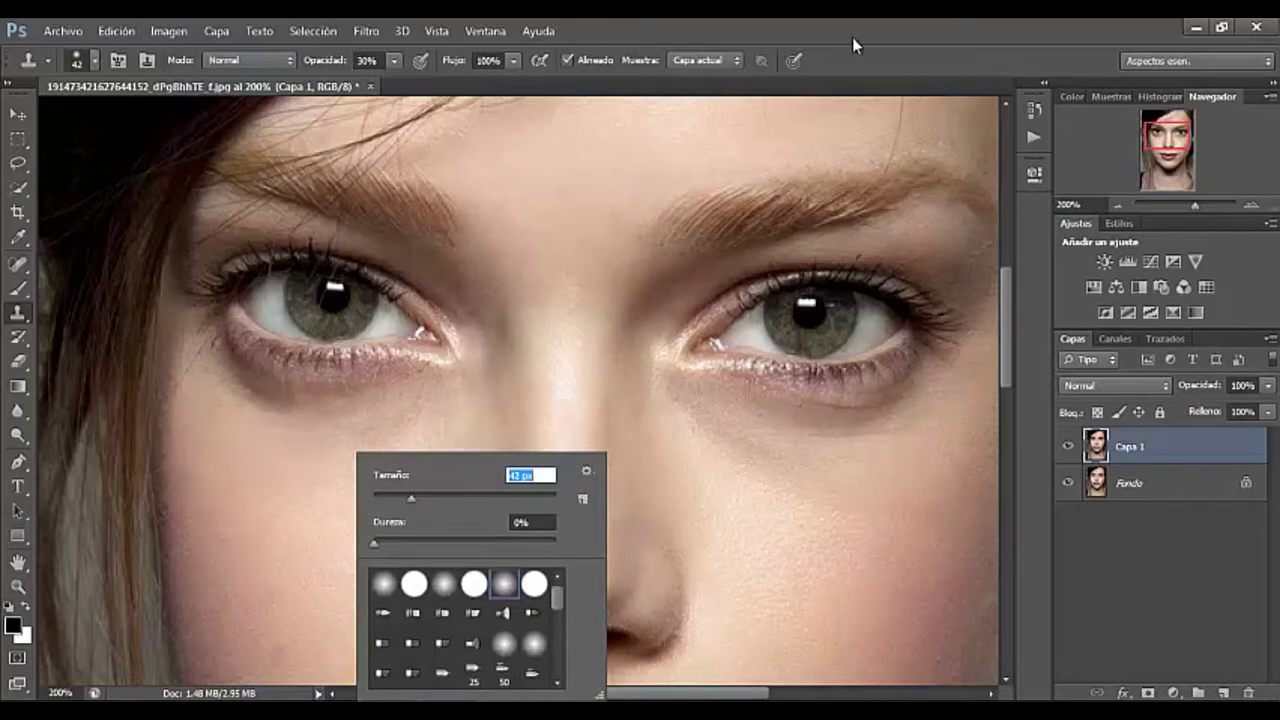
{"action": "key", "text": "Return"}
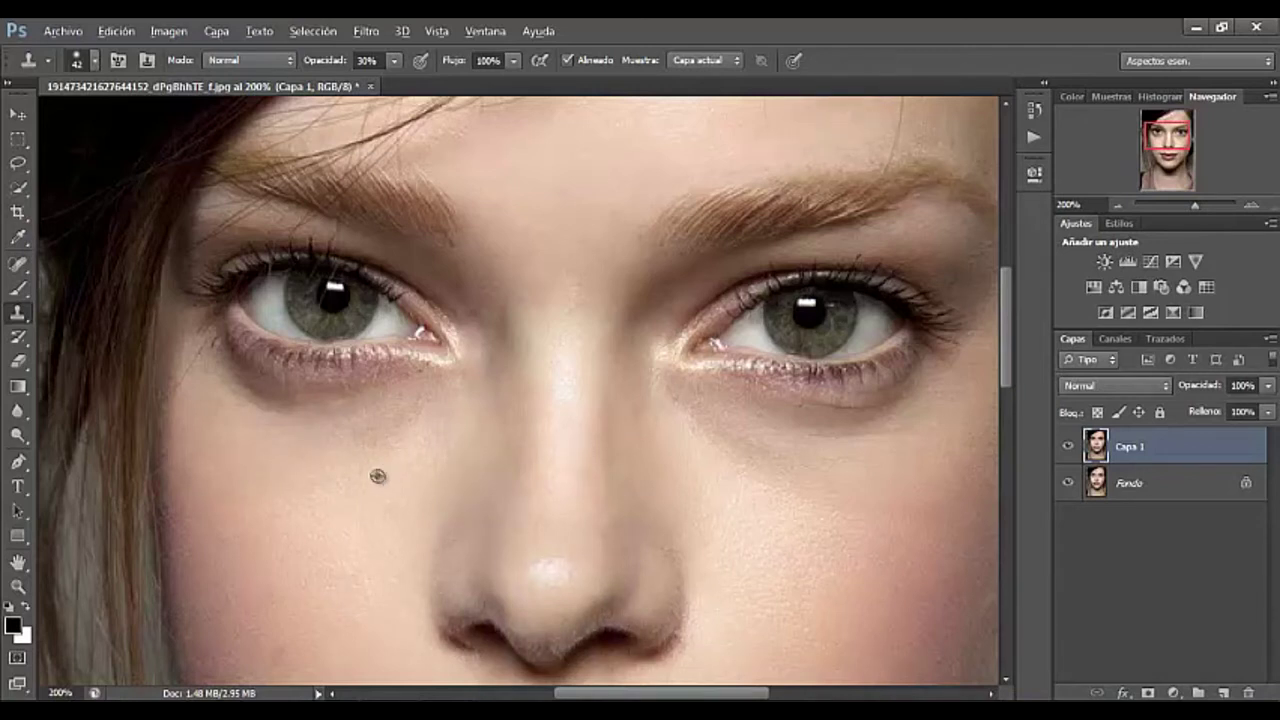
{"action": "left_click", "coordinate": [349, 483], "text": "alt"}
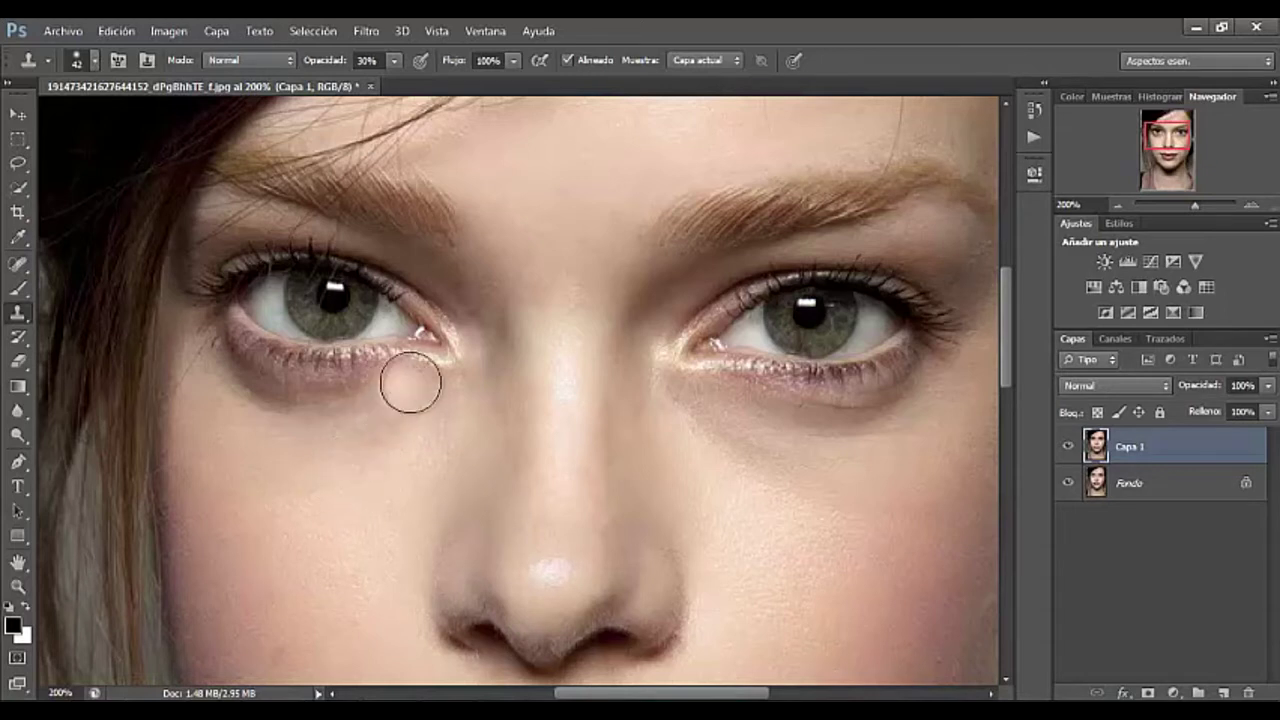
{"action": "mouse_move", "coordinate": [397, 390]}
{"action": "left_mouse_down"}
{"action": "mouse_move", "coordinate": [351, 386]}
{"action": "mouse_move", "coordinate": [391, 429]}
{"action": "mouse_move", "coordinate": [371, 437]}
{"action": "mouse_move", "coordinate": [421, 402]}
{"action": "mouse_move", "coordinate": [363, 383]}
{"action": "mouse_move", "coordinate": [426, 409]}
{"action": "mouse_move", "coordinate": [460, 386]}
{"action": "mouse_move", "coordinate": [335, 425]}
{"action": "mouse_move", "coordinate": [420, 437]}
{"action": "left_mouse_up"}
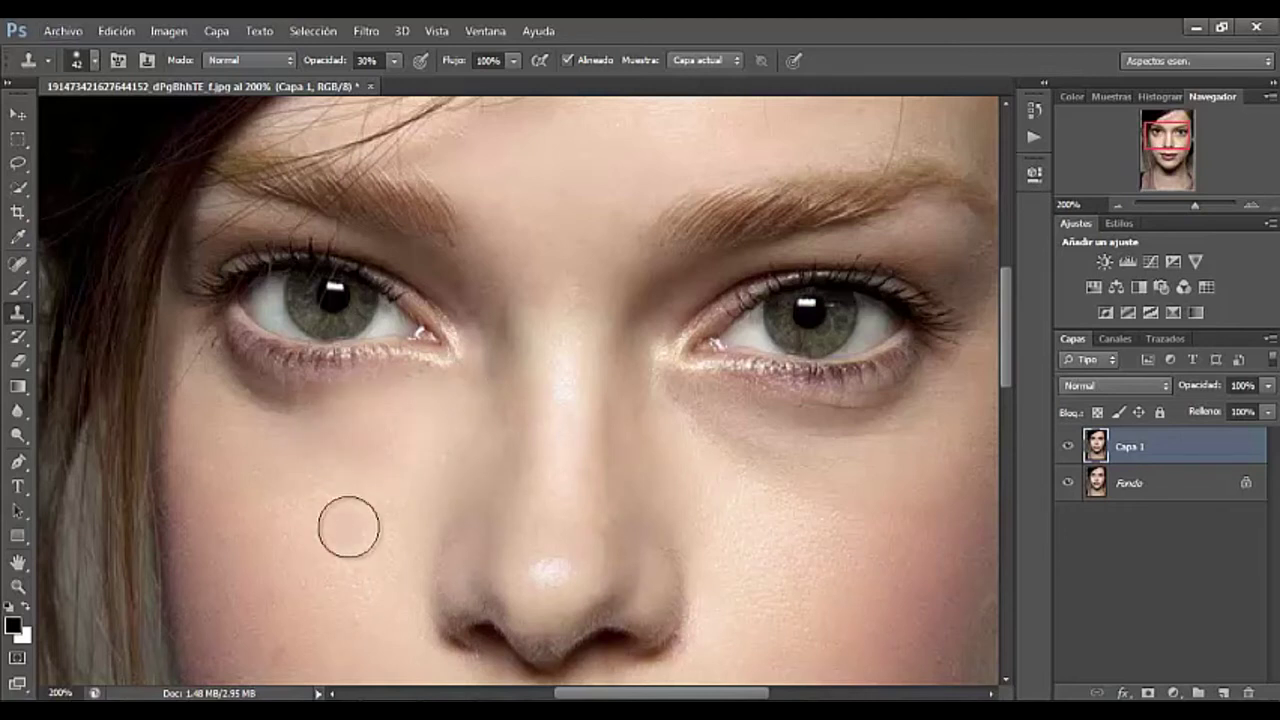
Step: Lighten the dark circle under the left eye with more lower-cheek skin, then zoom out
{"action": "mouse_move", "coordinate": [320, 411]}
{"action": "left_mouse_down"}
{"action": "mouse_move", "coordinate": [369, 415]}
{"action": "mouse_move", "coordinate": [314, 397]}
{"action": "mouse_move", "coordinate": [265, 438]}
{"action": "mouse_move", "coordinate": [251, 357]}
{"action": "mouse_move", "coordinate": [263, 380]}
{"action": "mouse_move", "coordinate": [314, 391]}
{"action": "mouse_move", "coordinate": [237, 368]}
{"action": "mouse_move", "coordinate": [237, 400]}
{"action": "left_mouse_up"}
{"action": "left_click", "coordinate": [329, 549], "text": "alt"}
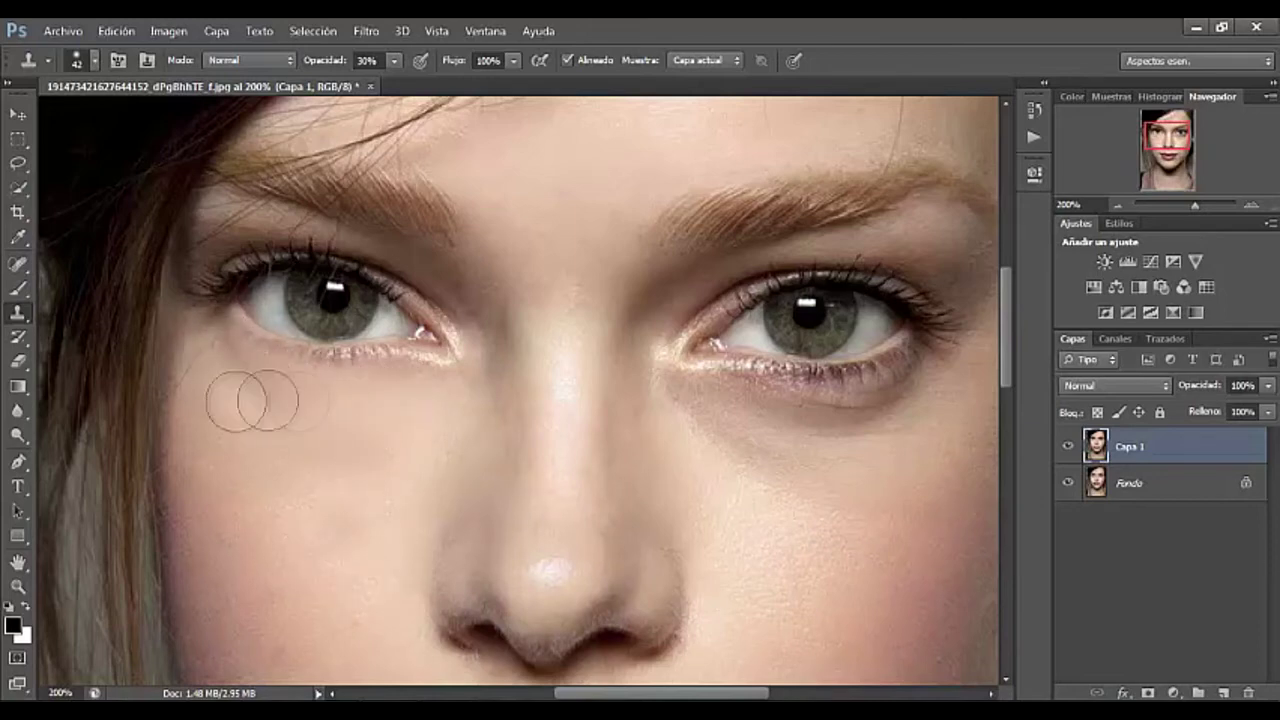
{"action": "left_click_drag", "start_coordinate": [360, 370], "coordinate": [320, 343]}
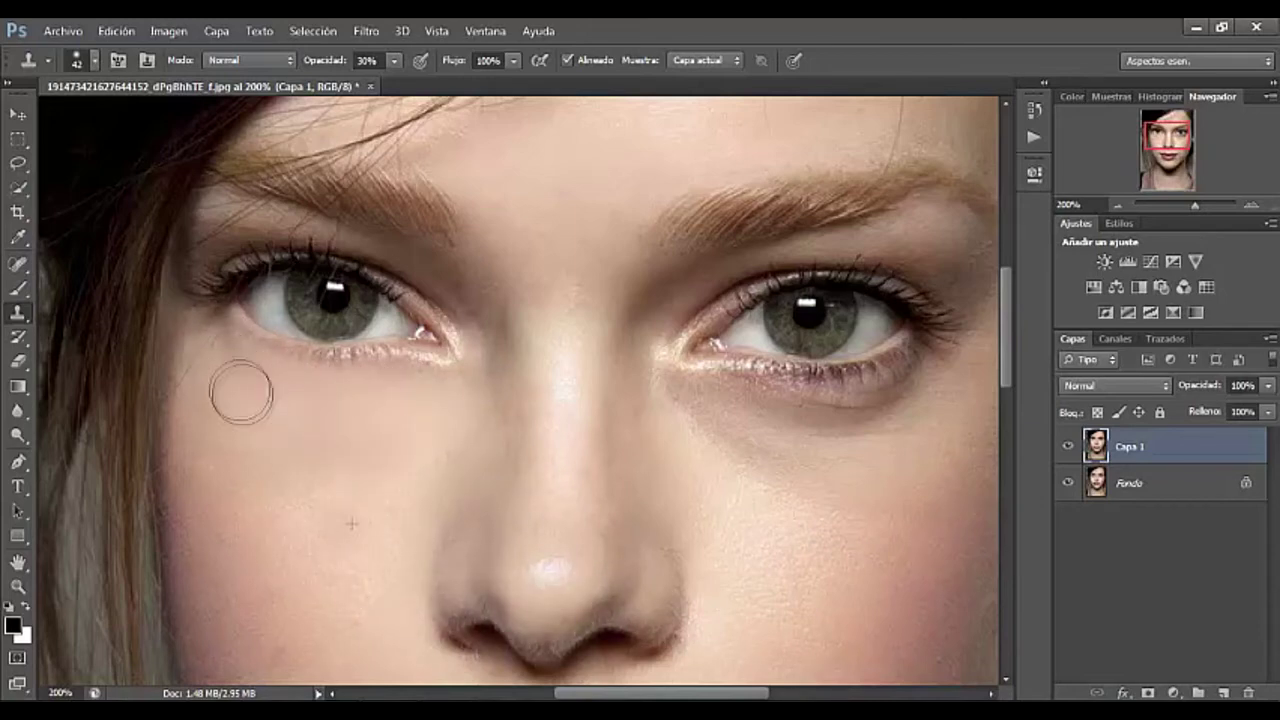
{"action": "left_click_drag", "start_coordinate": [663, 440], "coordinate": [643, 483]}
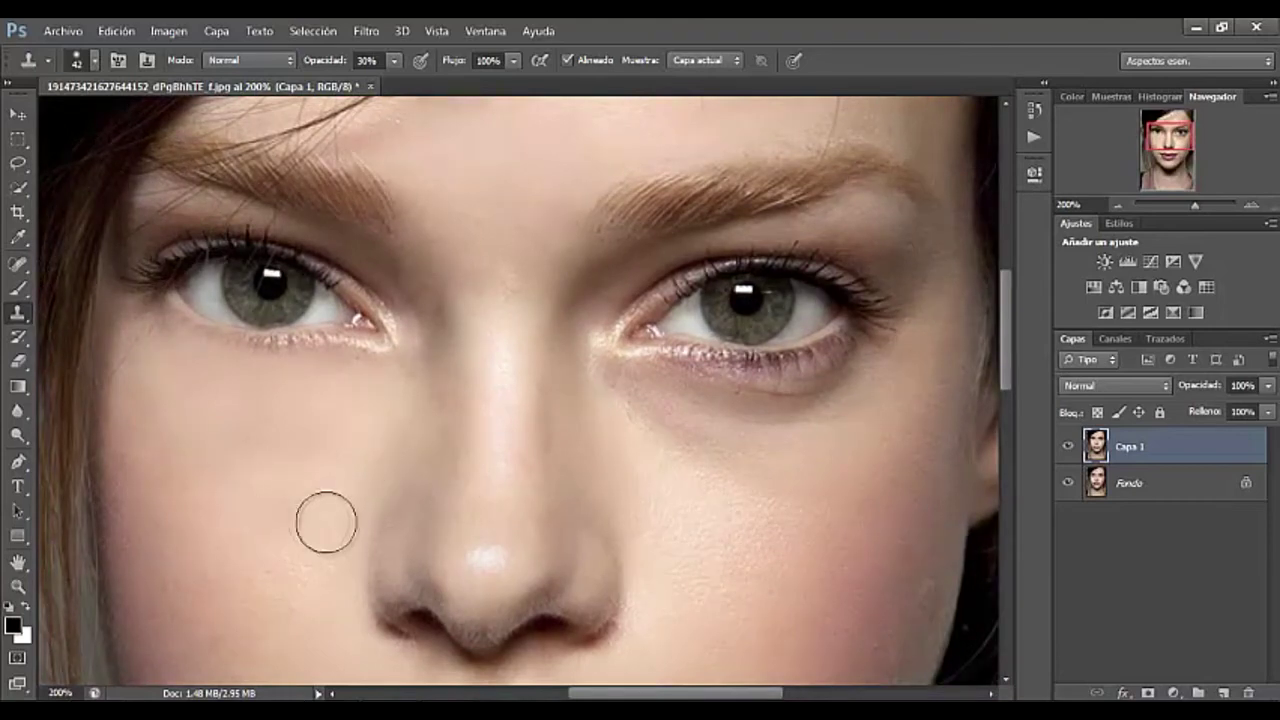
{"action": "key", "text": "ctrl+minus"}
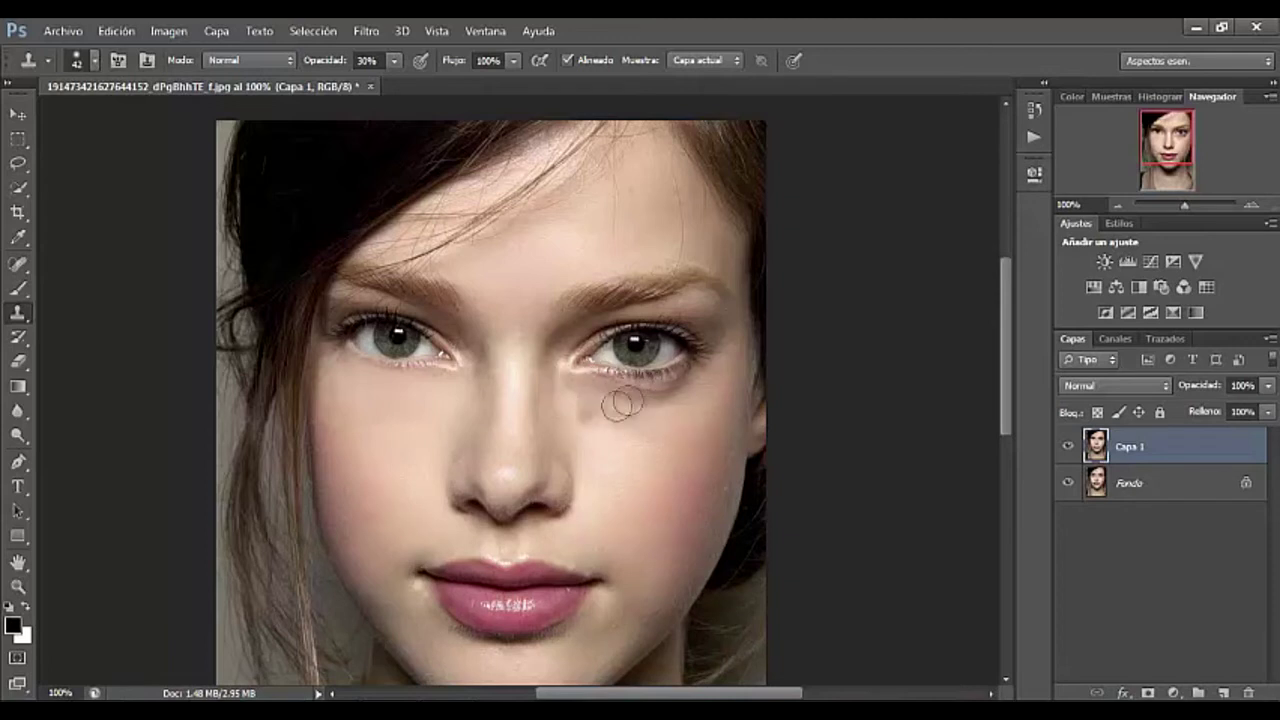
Step: Enlarge the clone brush to 57 px
{"action": "right_click", "coordinate": [610, 468]}
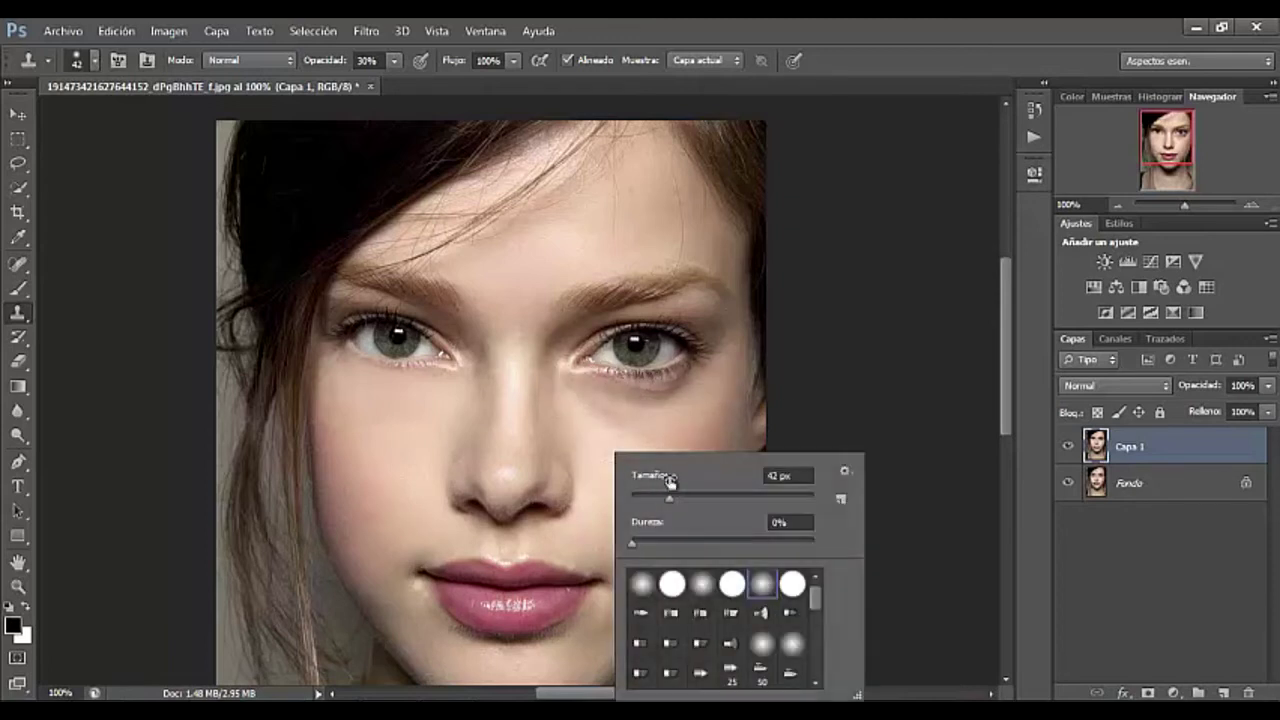
{"action": "left_click_drag", "start_coordinate": [674, 500], "coordinate": [681, 500]}
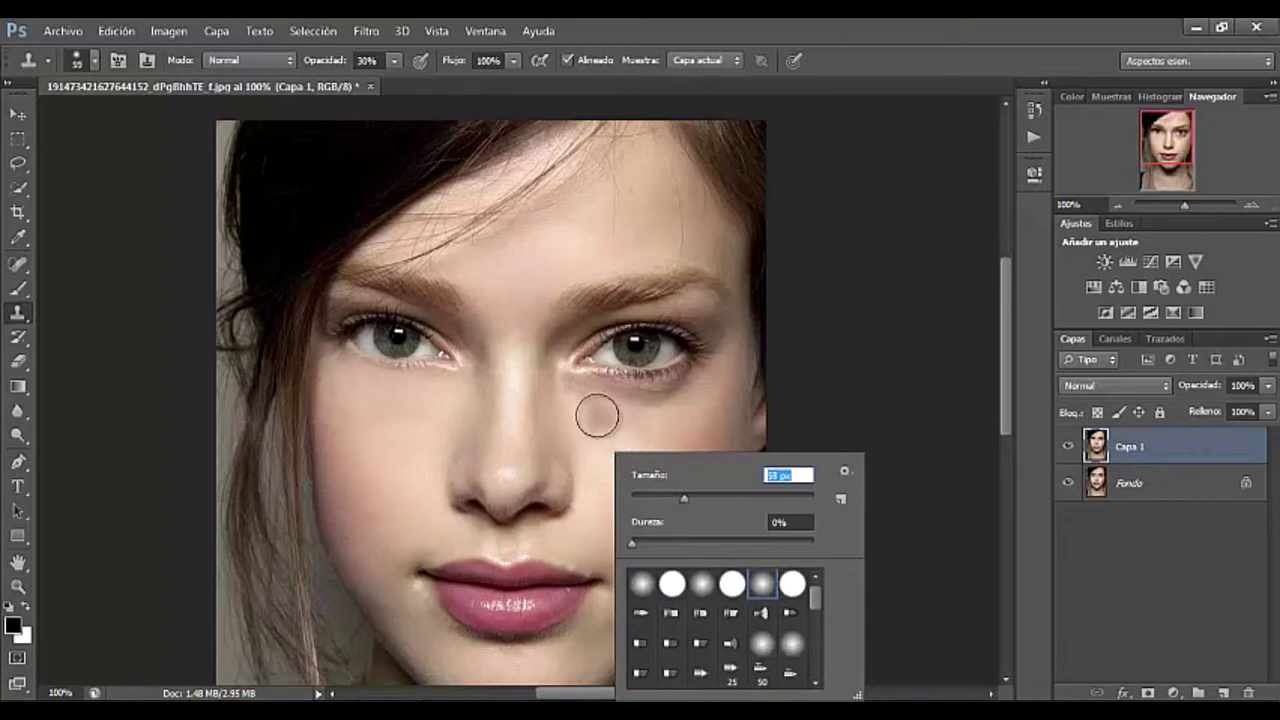
{"action": "left_click_drag", "start_coordinate": [688, 500], "coordinate": [683, 498]}
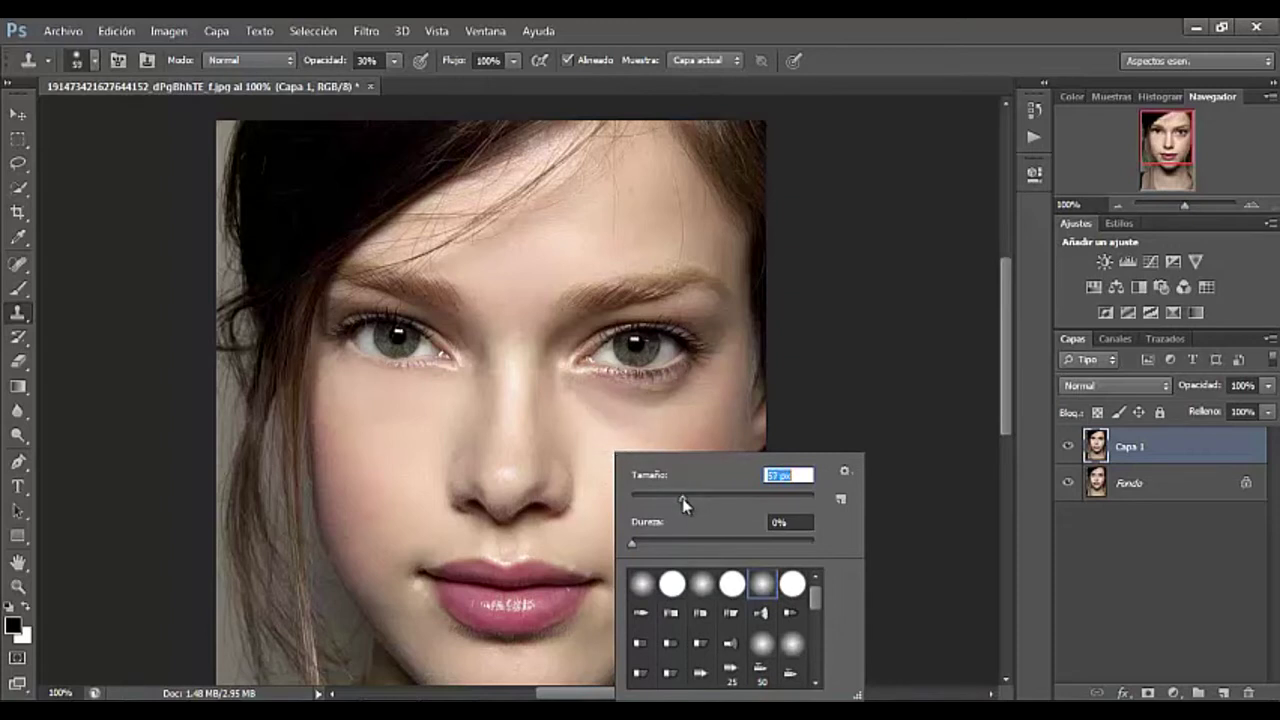
{"action": "left_click", "coordinate": [592, 427]}
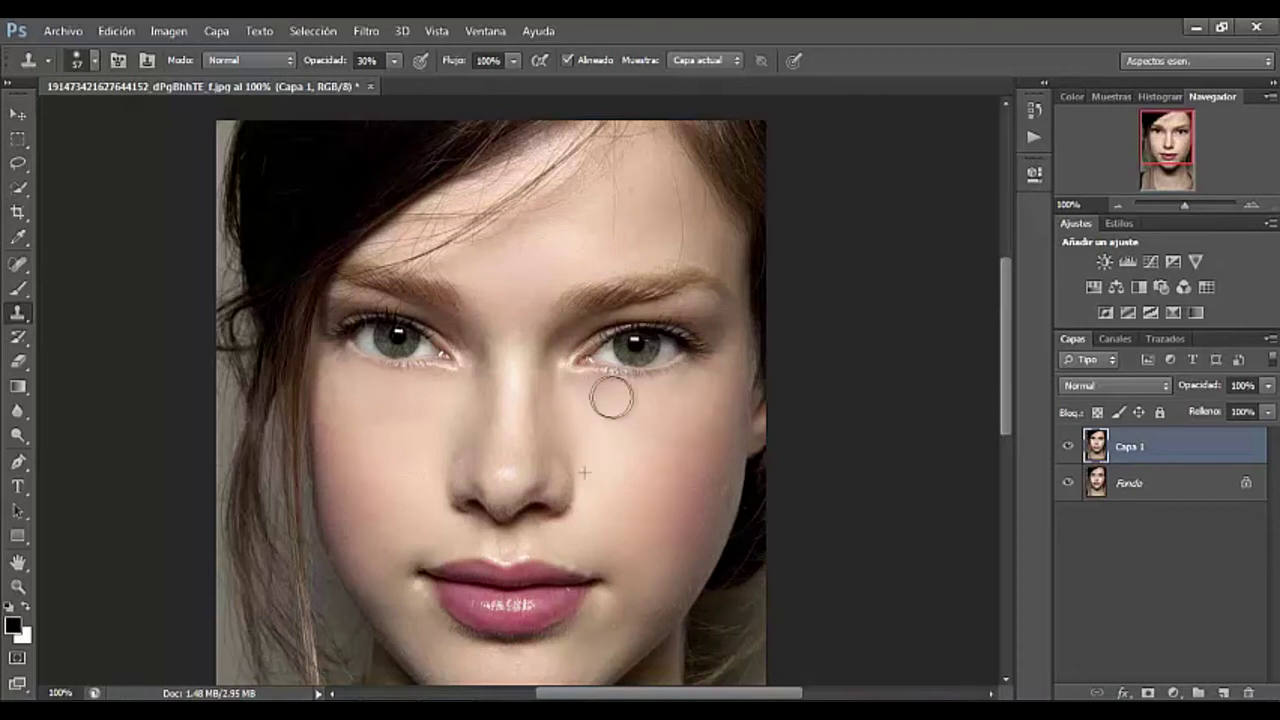
Step: Sample clean cheek skin and paint it under the right-hand eye, then zoom out
{"action": "left_click", "coordinate": [637, 443], "text": "alt"}
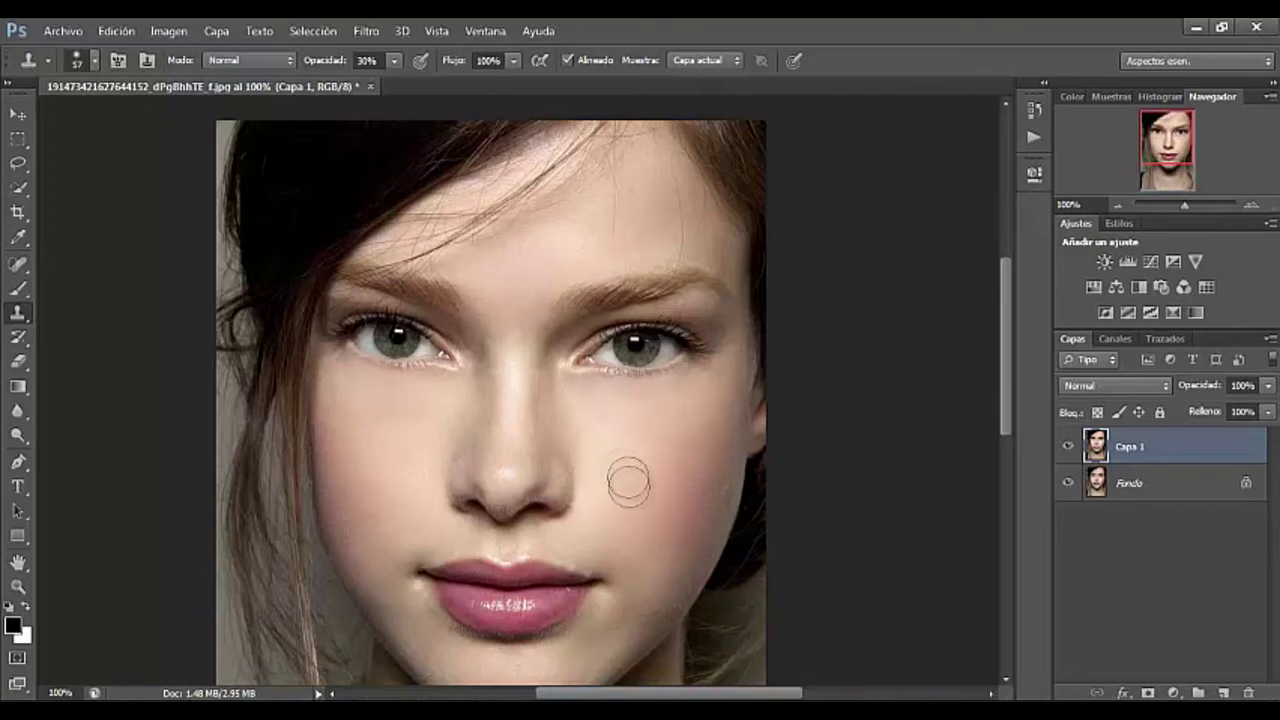
{"action": "left_click_drag", "start_coordinate": [669, 386], "coordinate": [690, 380]}
{"action": "left_click", "coordinate": [649, 420], "text": "alt"}
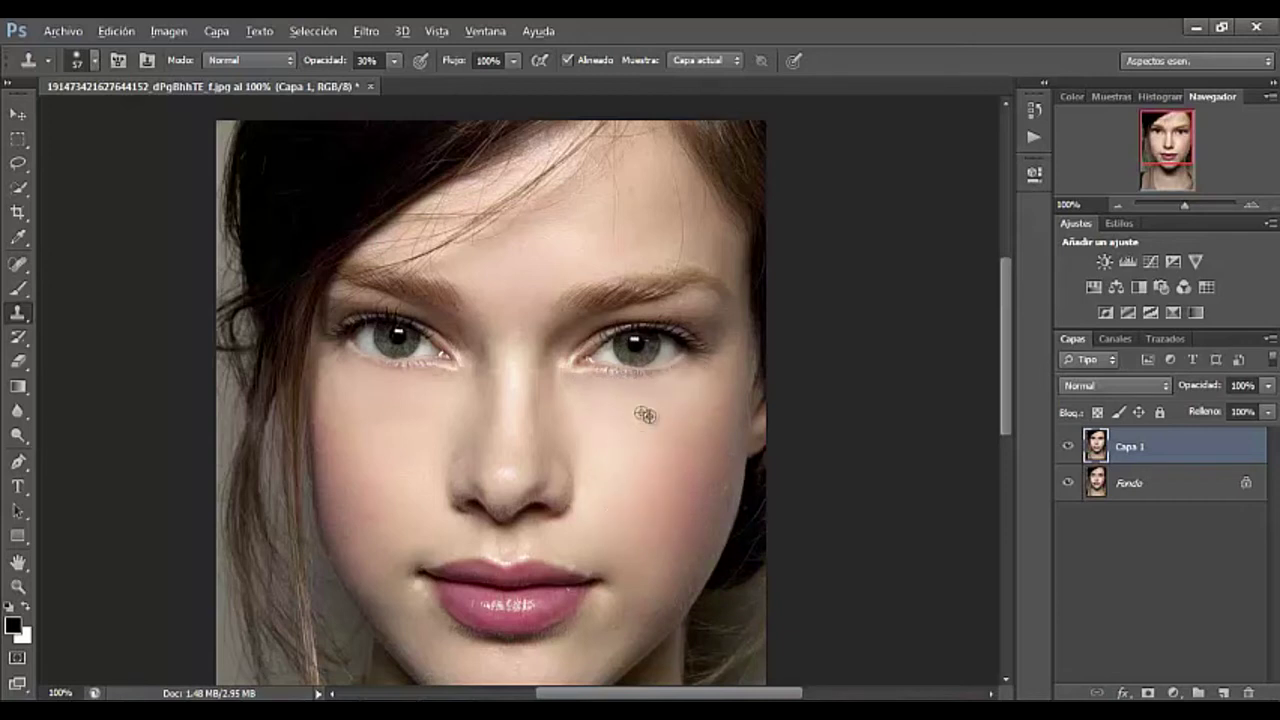
{"action": "left_click", "coordinate": [583, 389]}
{"action": "key", "text": "ctrl+minus"}
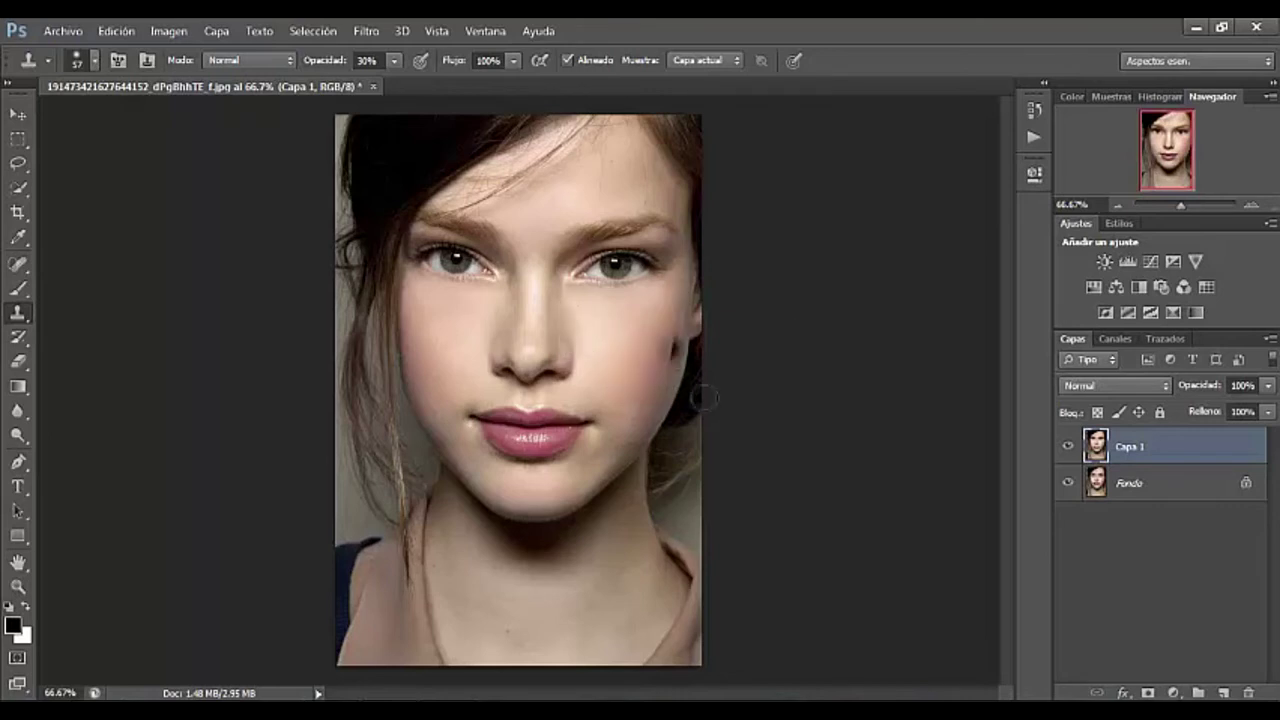
Step: Add a Rojo Photo Filter adjustment at 25% density, then a Curves adjustment layer
{"action": "left_click", "coordinate": [1160, 287]}
{"action": "left_click", "coordinate": [866, 219]}
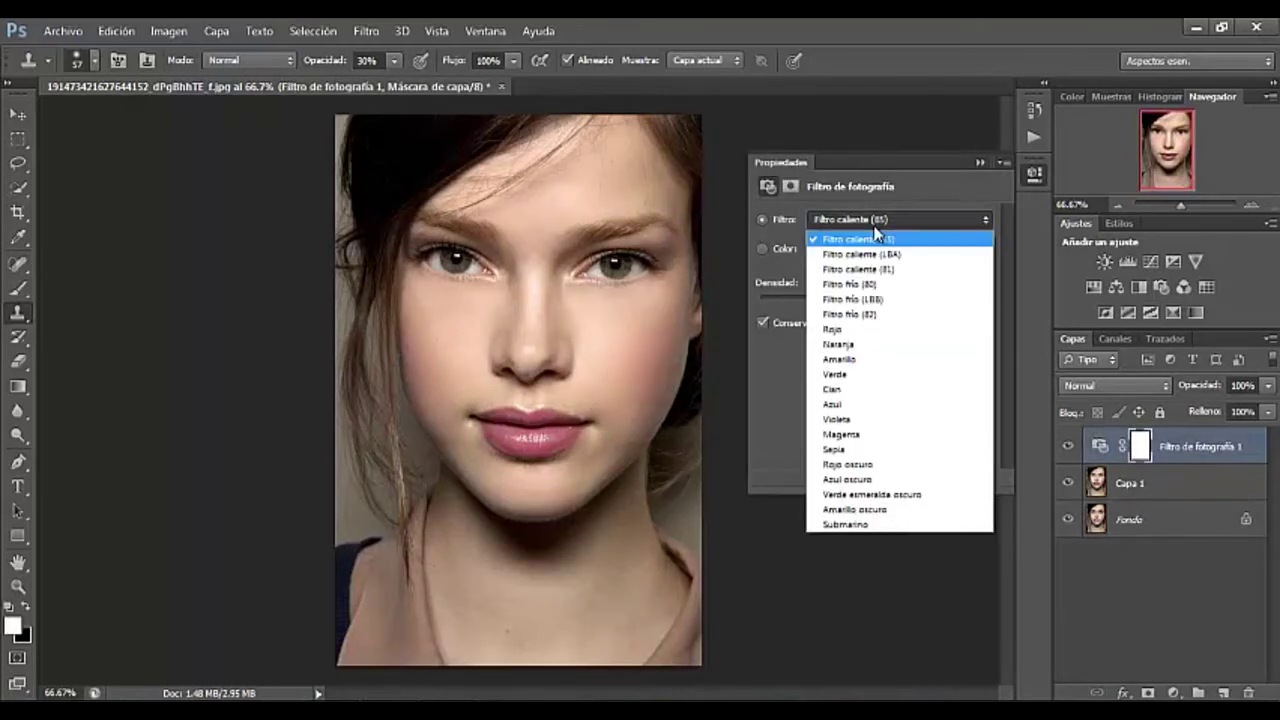
{"action": "left_click", "coordinate": [893, 330]}
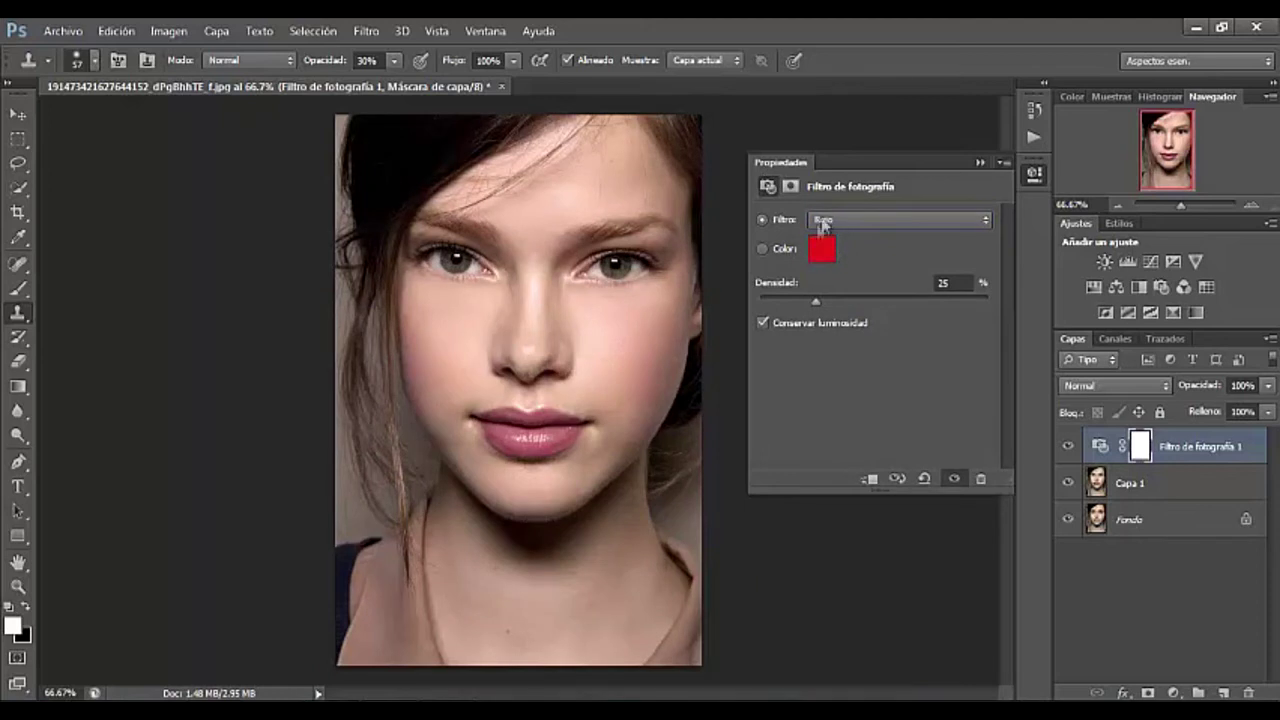
{"action": "left_click", "coordinate": [967, 282]}
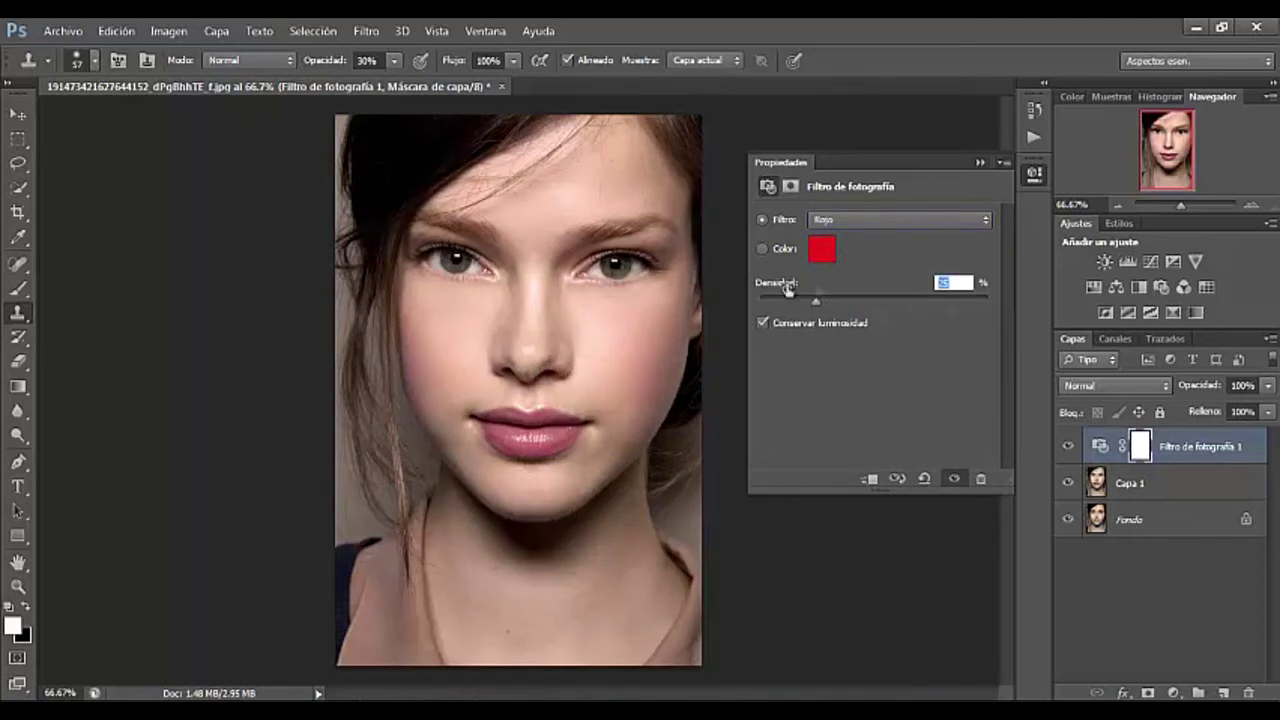
{"action": "left_click", "coordinate": [980, 163]}
{"action": "left_click", "coordinate": [1150, 261]}
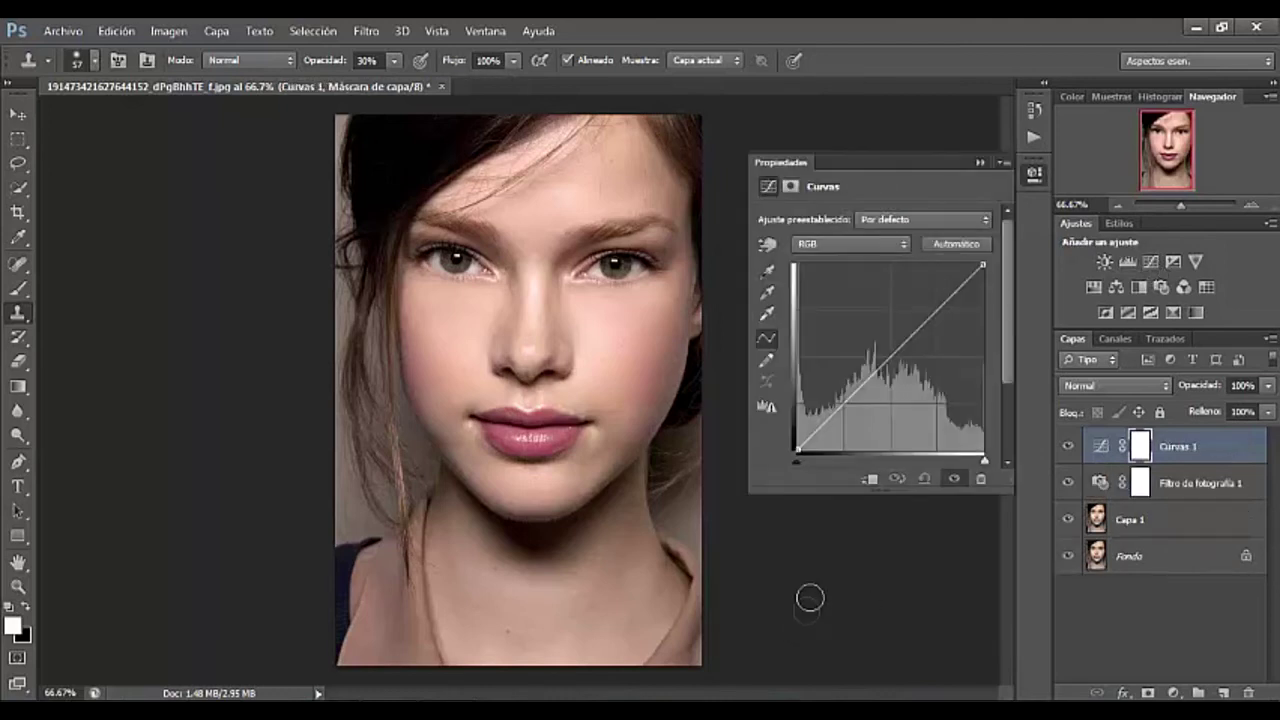
Step: Pull the Curvas 1 shadow point down and the highlight point up into an S-curve
{"action": "left_click_drag", "start_coordinate": [845, 400], "coordinate": [855, 410]}
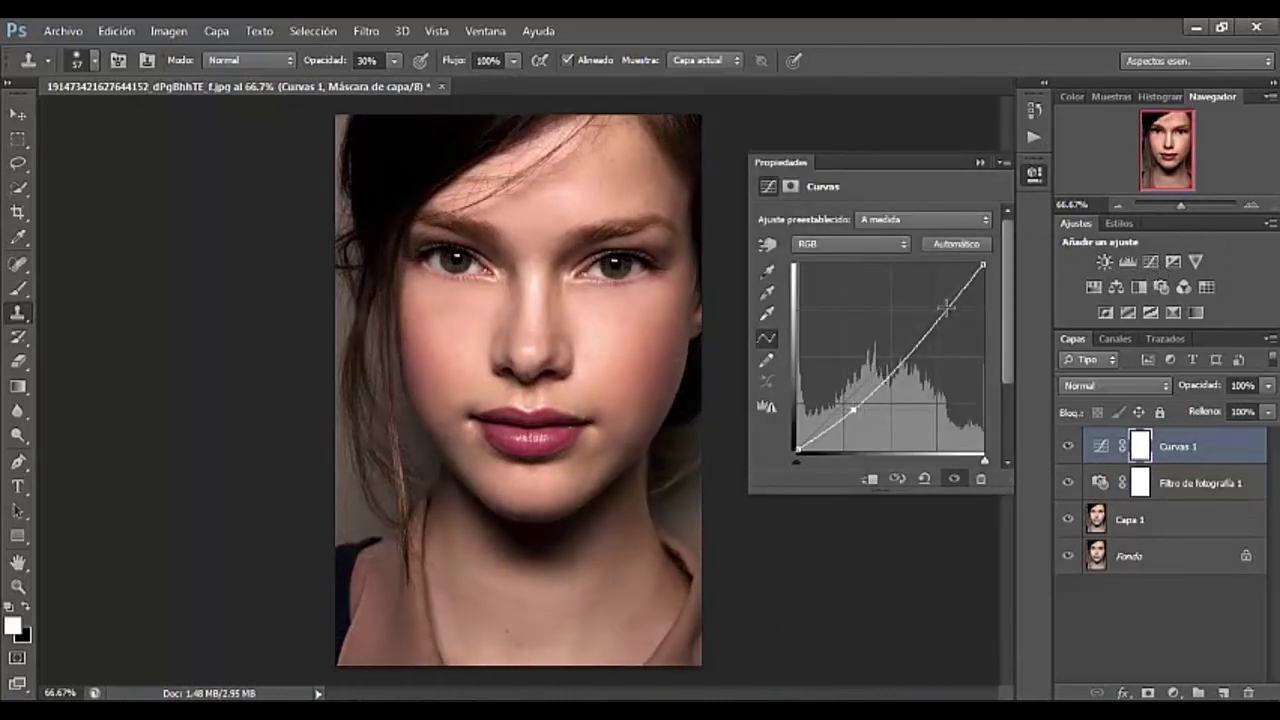
{"action": "left_click_drag", "start_coordinate": [944, 309], "coordinate": [939, 306]}
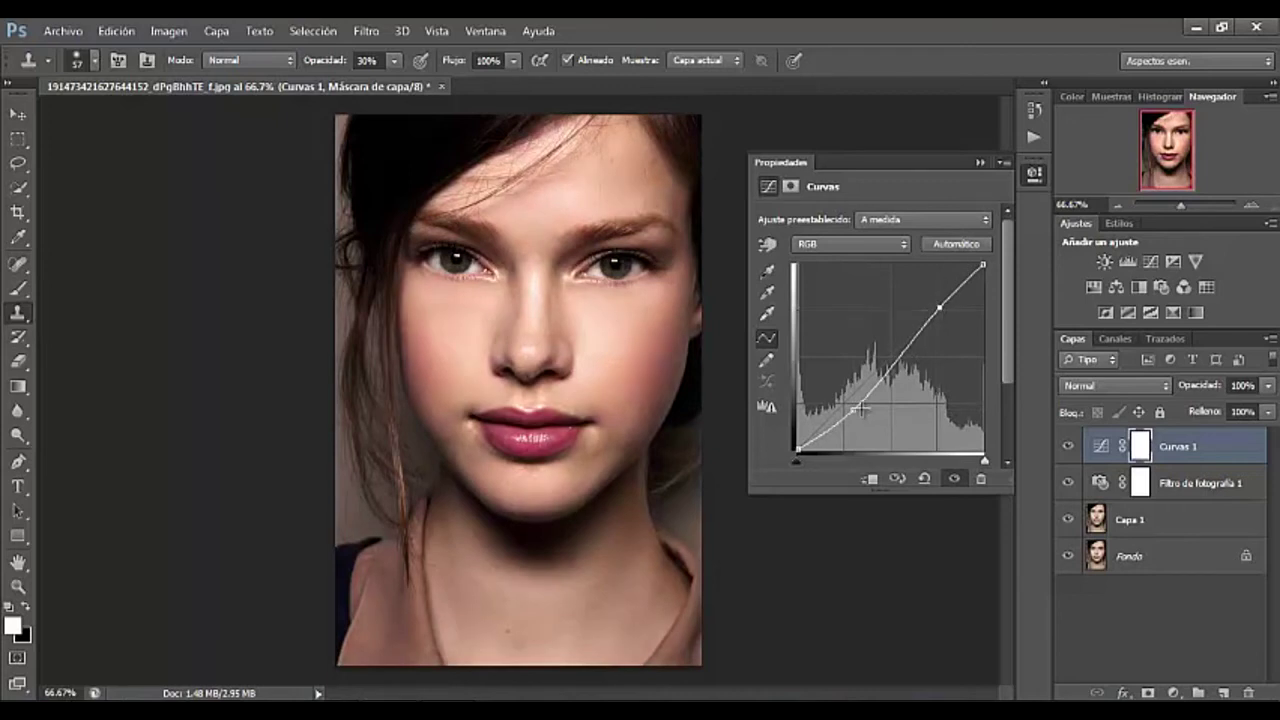
{"action": "left_click_drag", "start_coordinate": [848, 411], "coordinate": [863, 402]}
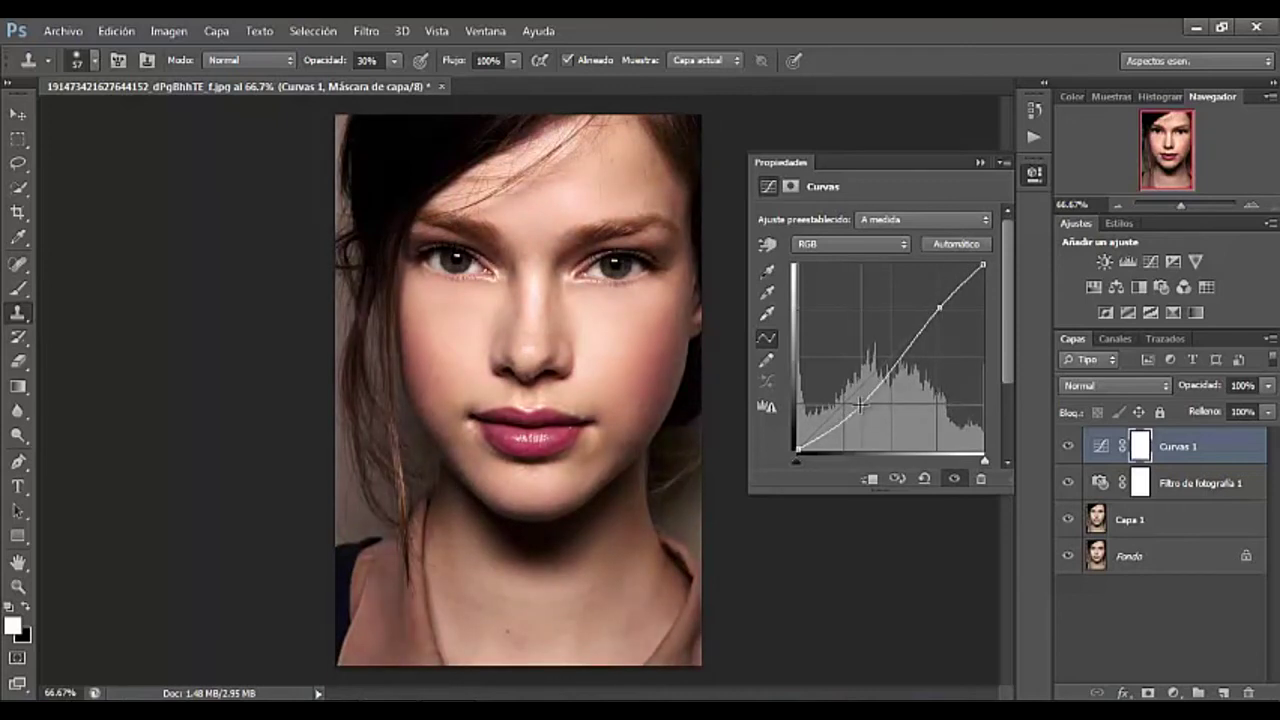
{"action": "left_click", "coordinate": [980, 163]}
{"action": "left_click", "coordinate": [62, 30]}
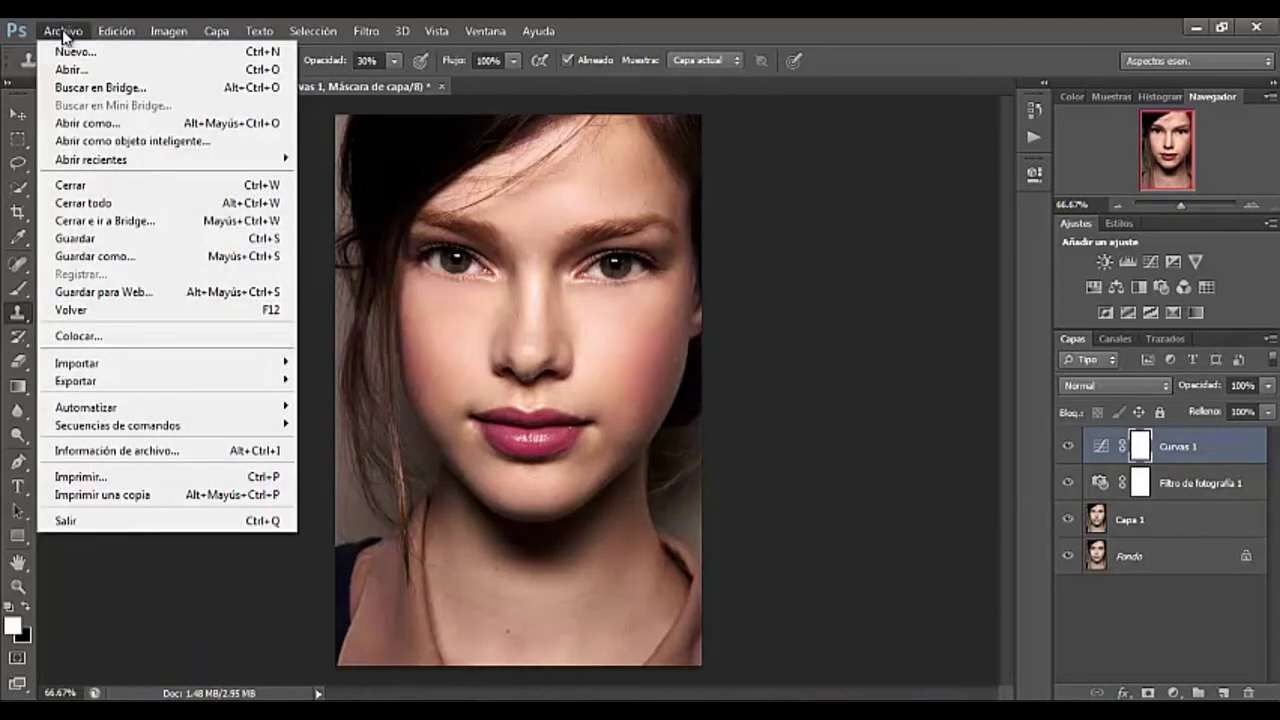
{"action": "left_click", "coordinate": [181, 257]}
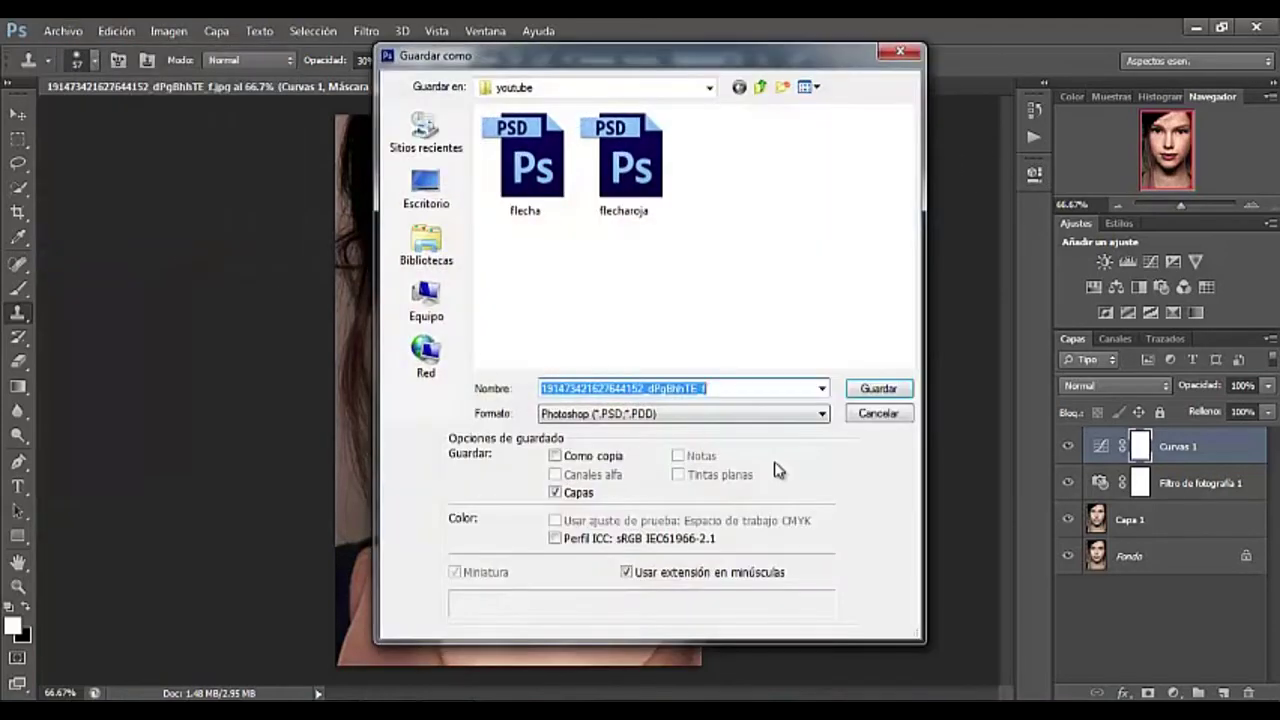
{"action": "left_click", "coordinate": [729, 414]}
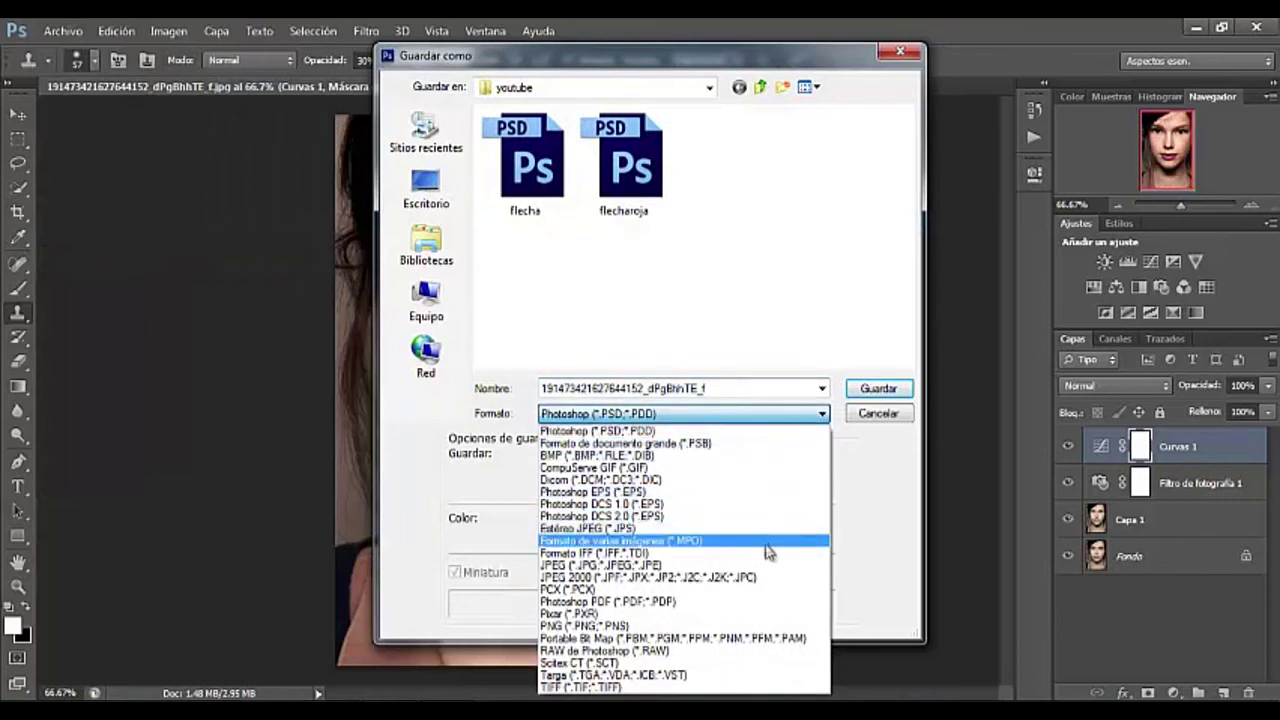
{"action": "left_click", "coordinate": [771, 567]}
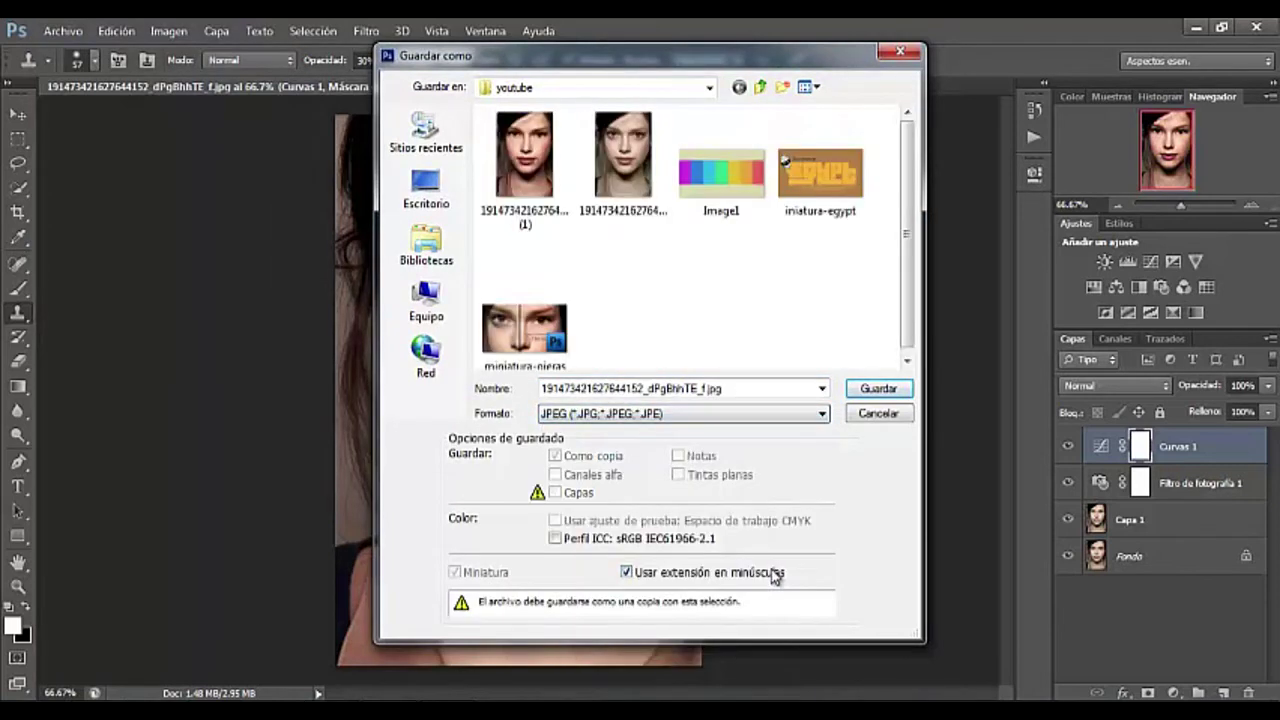
{"action": "left_click", "coordinate": [884, 388]}
{"action": "left_click_drag", "start_coordinate": [666, 200], "coordinate": [745, 219]}
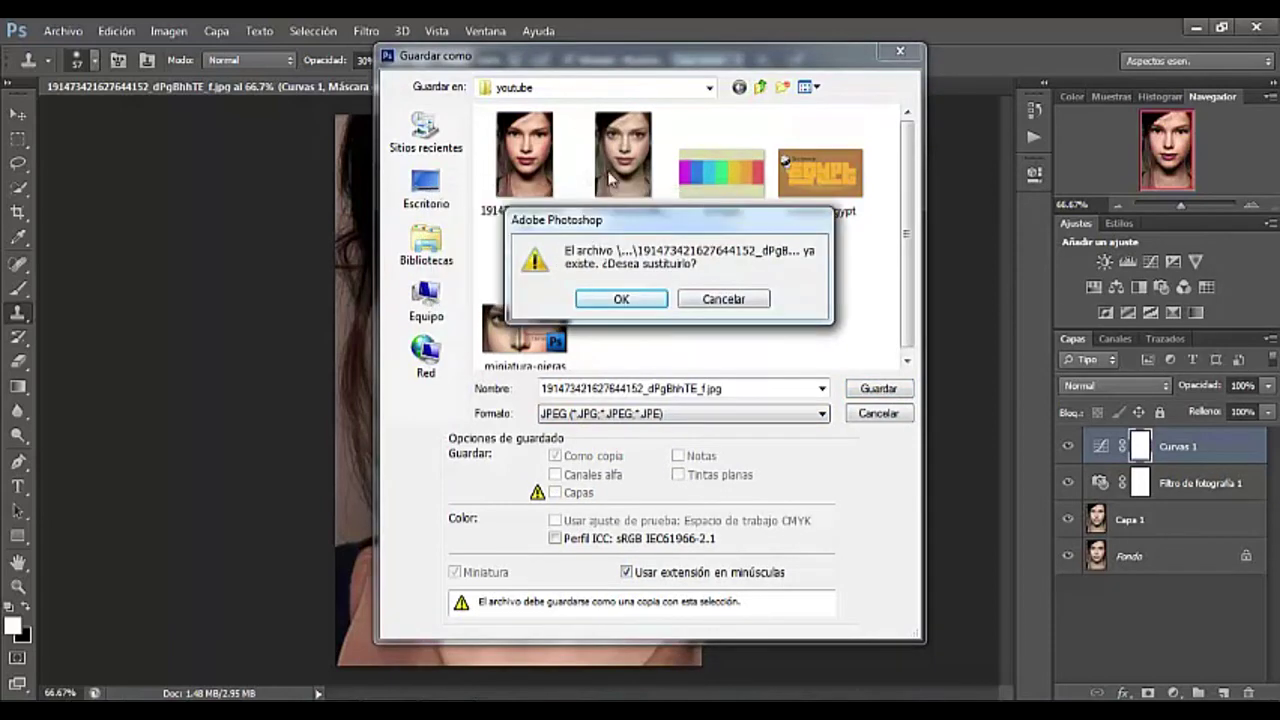
{"action": "left_click", "coordinate": [724, 300]}
{"action": "left_click", "coordinate": [886, 415]}
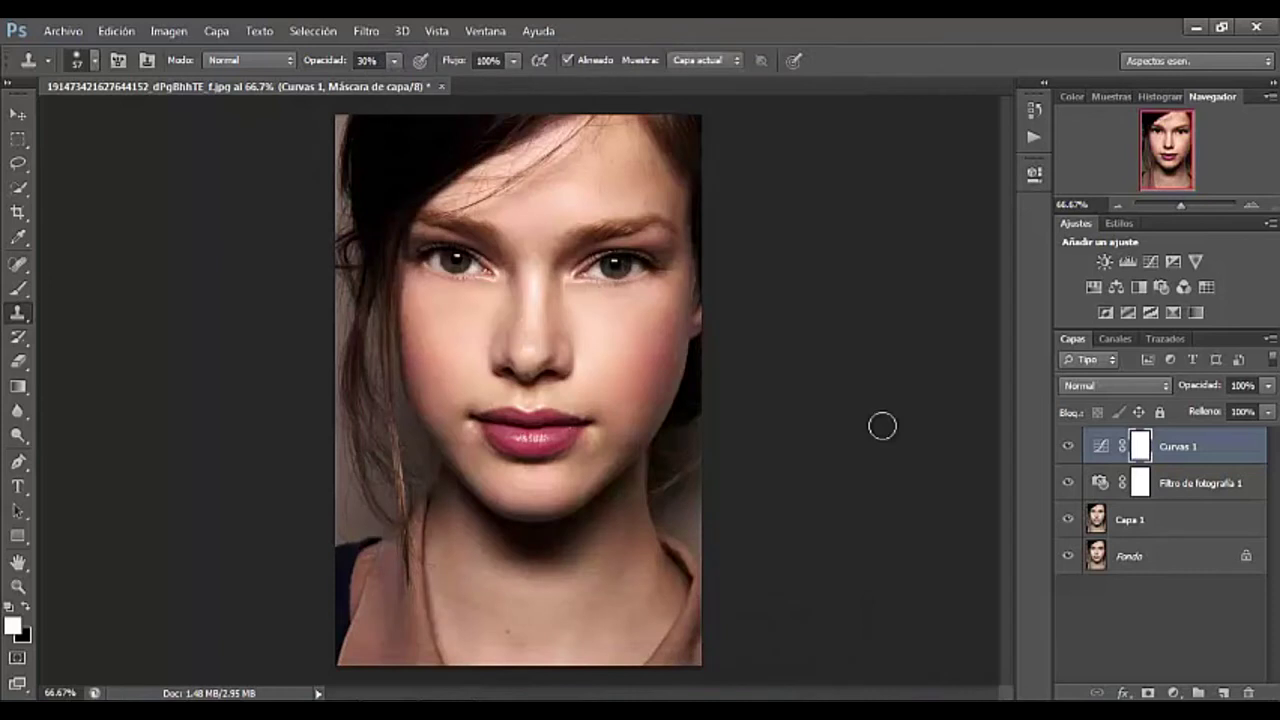